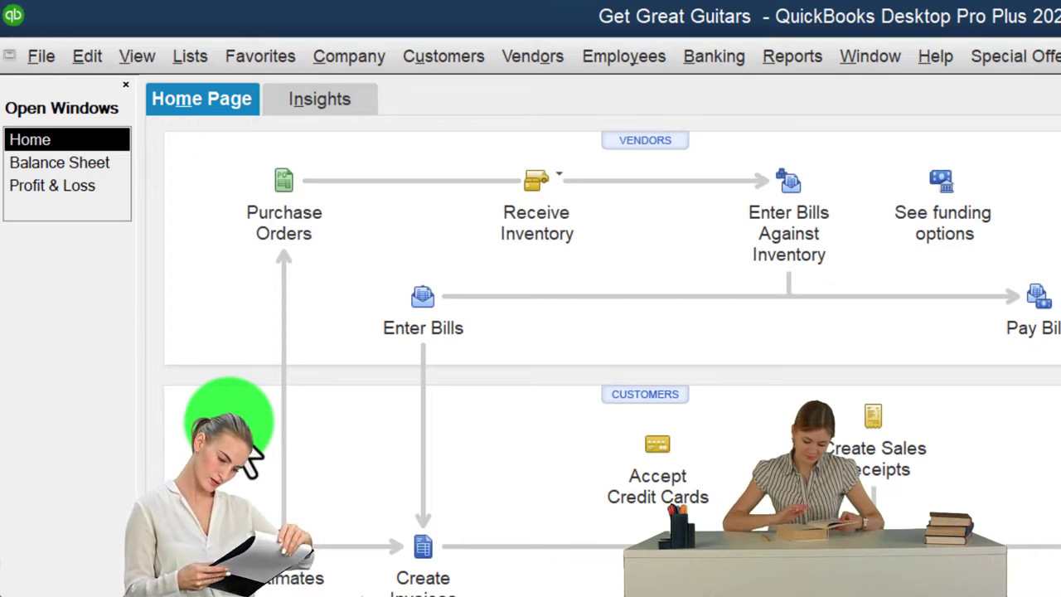
Open the Chart of Accounts from the Lists menu and select the Loan Payable account.
{"action": "left_click", "coordinate": [191, 58]}
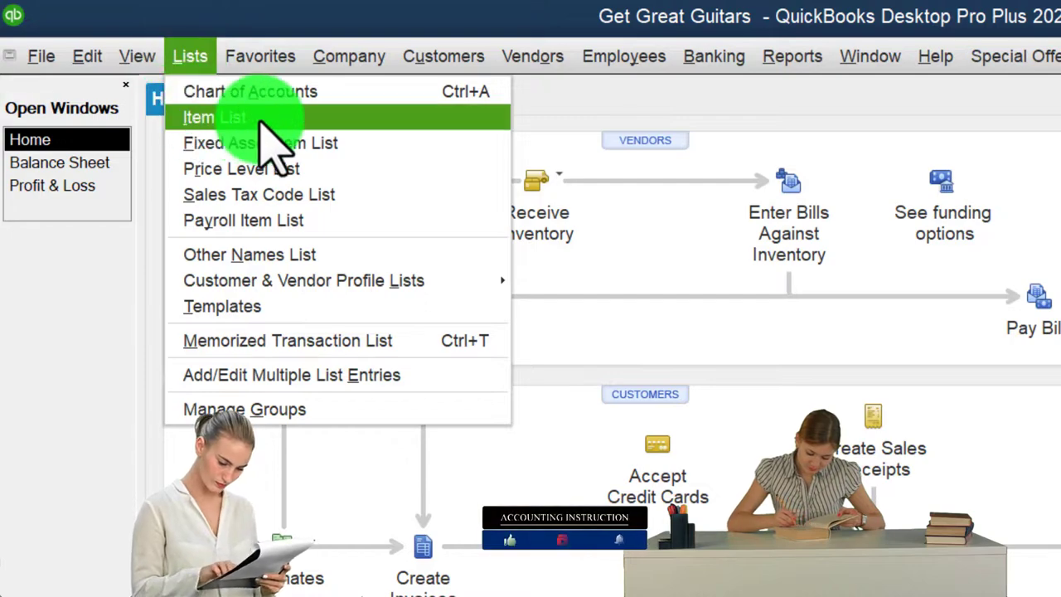
{"action": "left_click", "coordinate": [336, 92]}
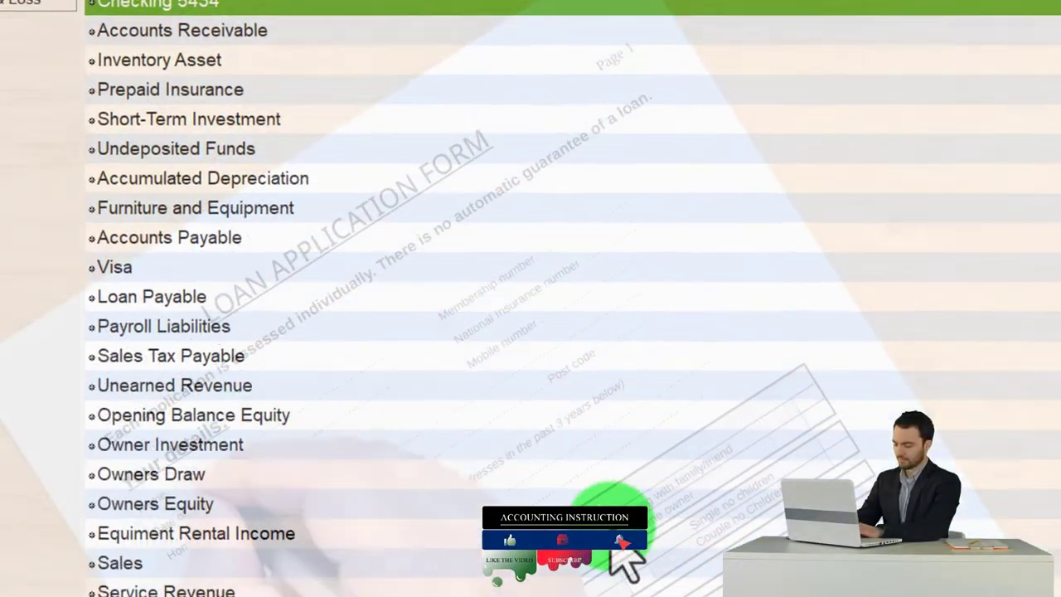
{"action": "scroll", "coordinate": [584, 398], "scroll_direction": "down", "scroll_amount": 1}
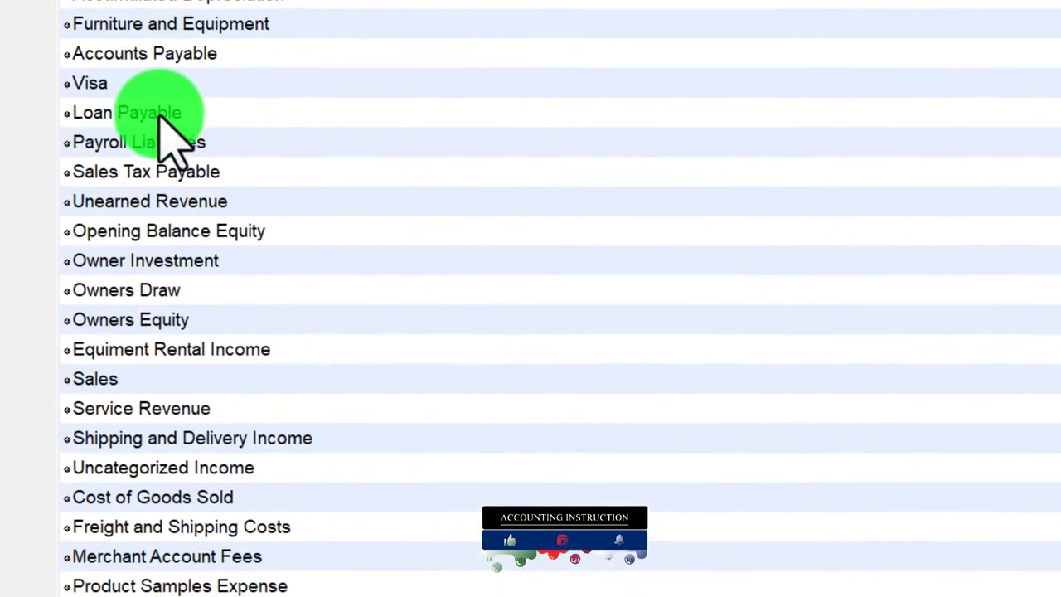
{"action": "left_click", "coordinate": [207, 54]}
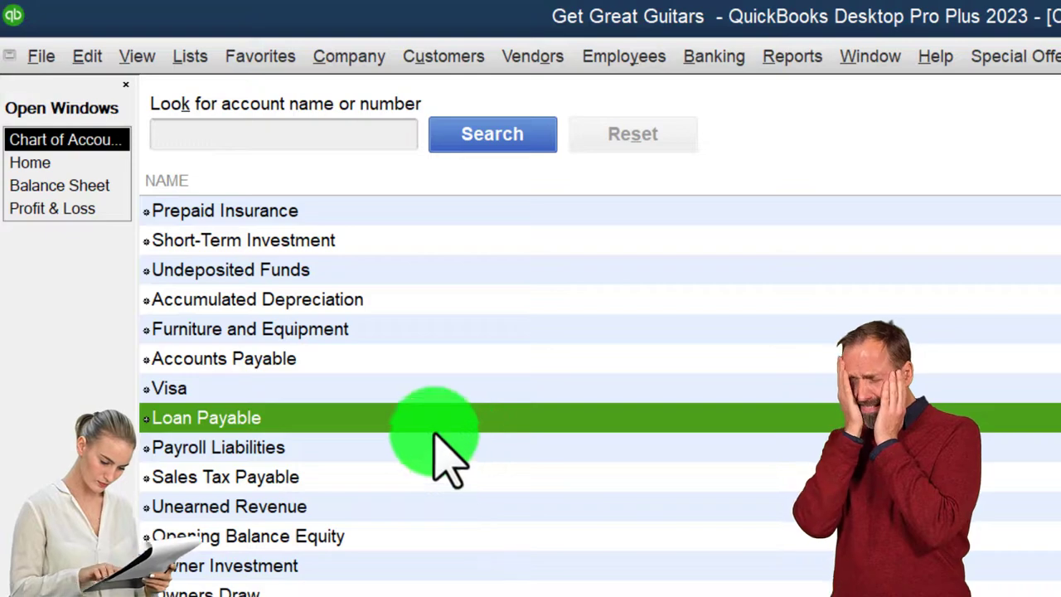
Bring up the Balance Sheet and review Other Current Liabilities, totalling 74,804.14.
{"action": "left_click", "coordinate": [104, 189]}
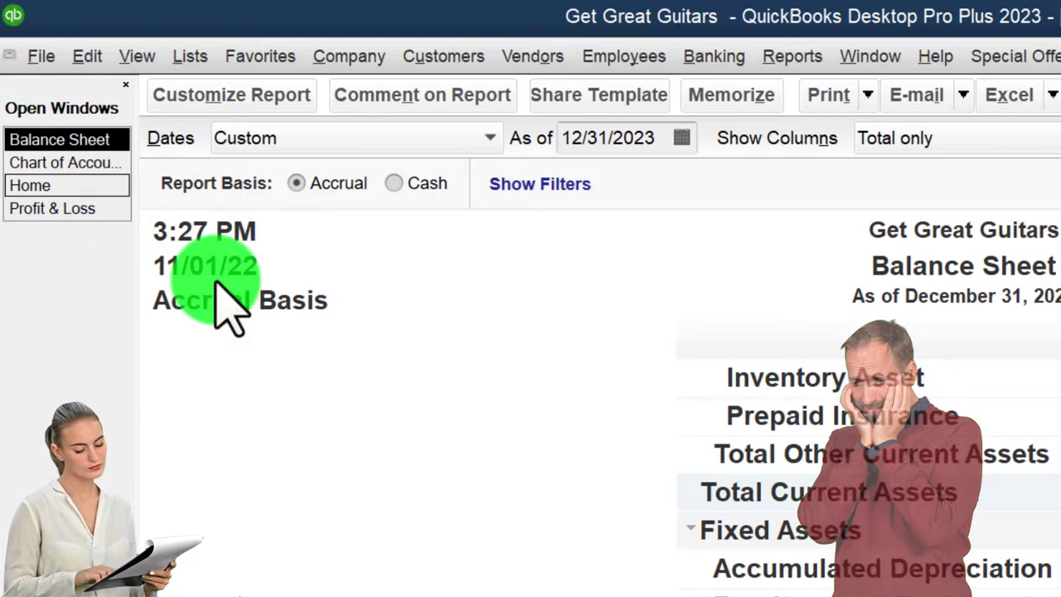
{"action": "scroll", "coordinate": [604, 568], "scroll_direction": "down", "scroll_amount": 10}
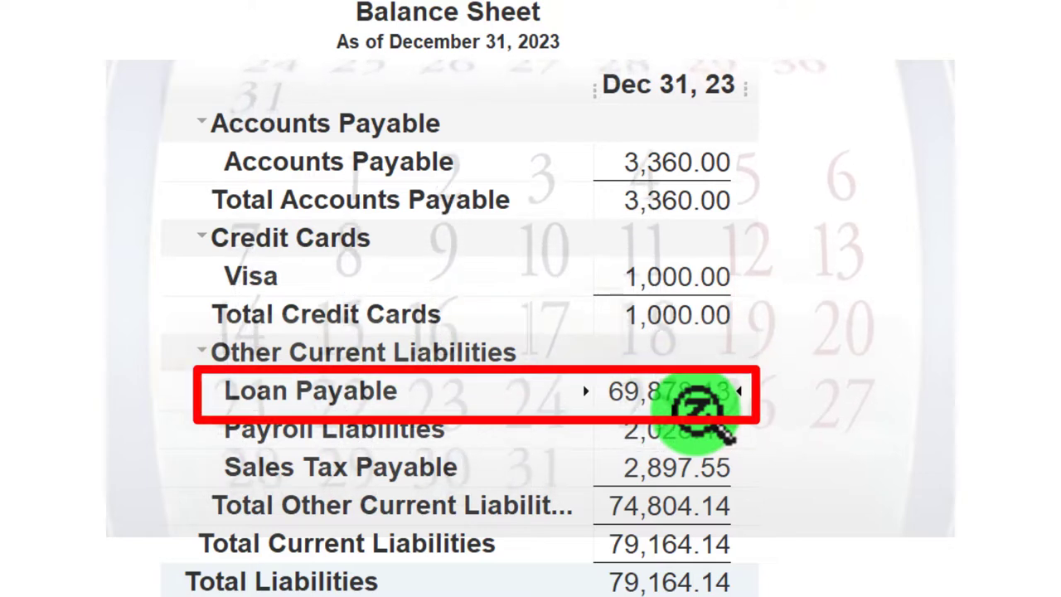
{"action": "scroll", "coordinate": [460, 348], "scroll_direction": "down", "scroll_amount": 3}
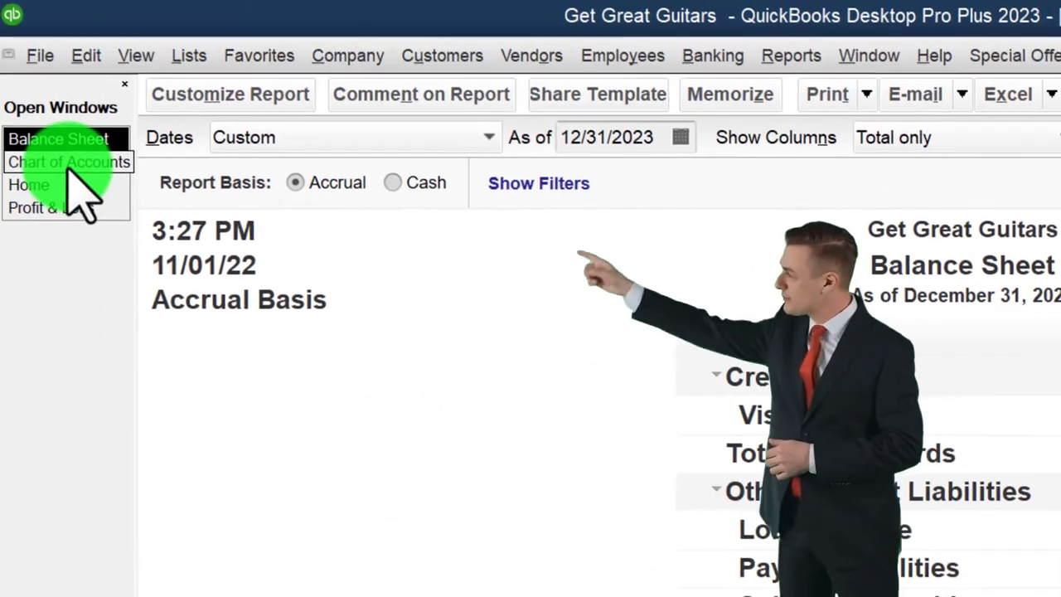
Rename the Loan Payable account to Chase Loan 2791 in Edit Account.
{"action": "left_click", "coordinate": [69, 166]}
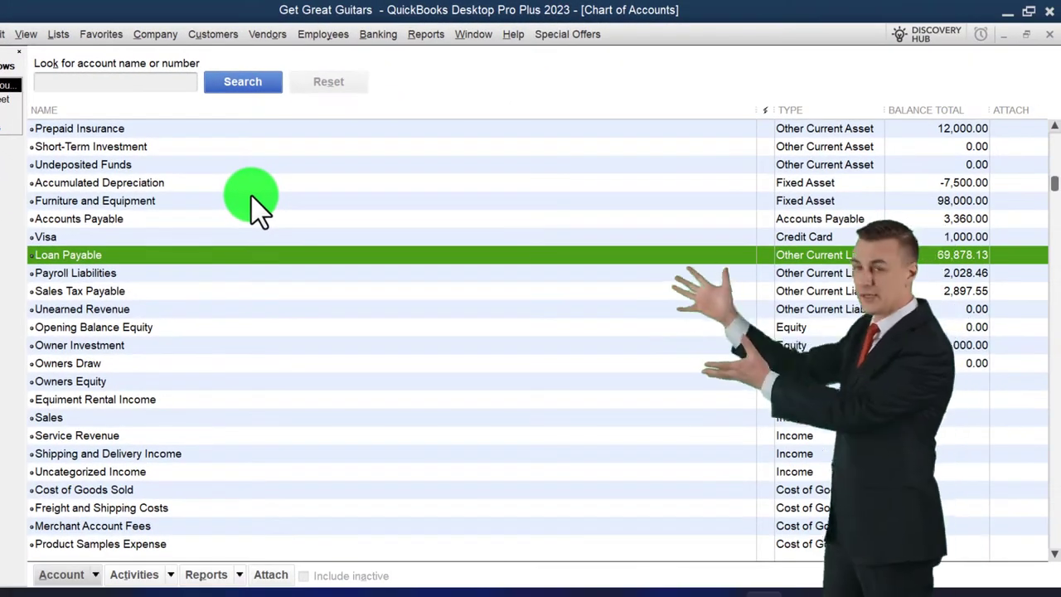
{"action": "right_click", "coordinate": [225, 262]}
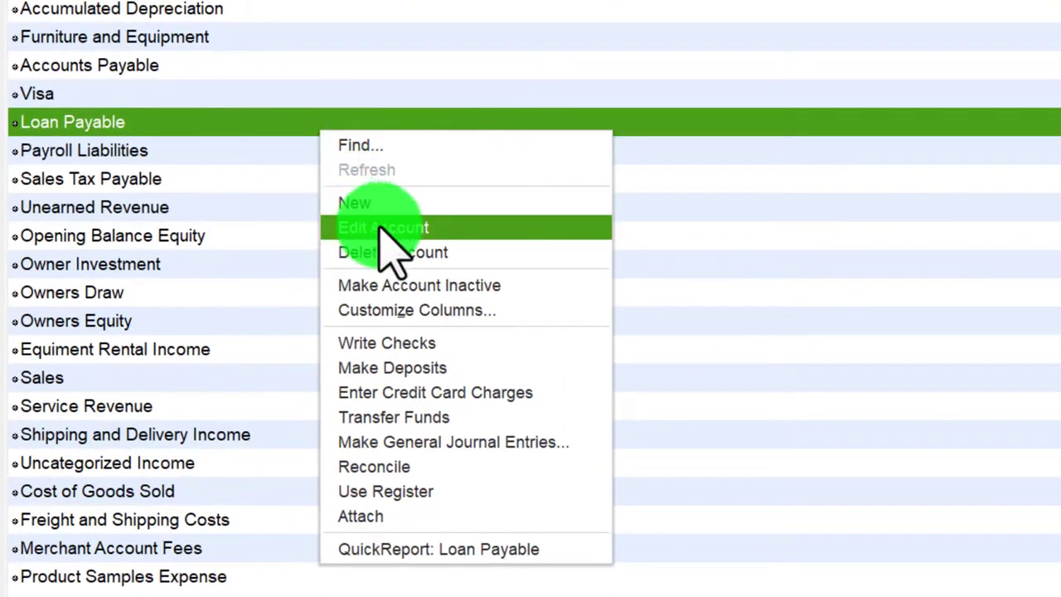
{"action": "left_click", "coordinate": [423, 231]}
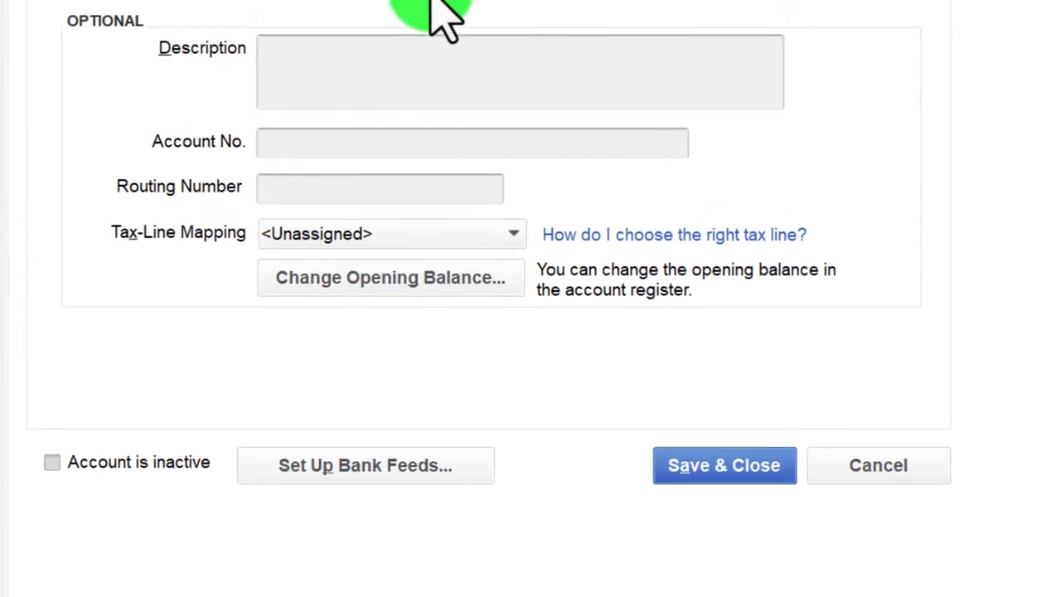
{"action": "left_click", "coordinate": [422, 116]}
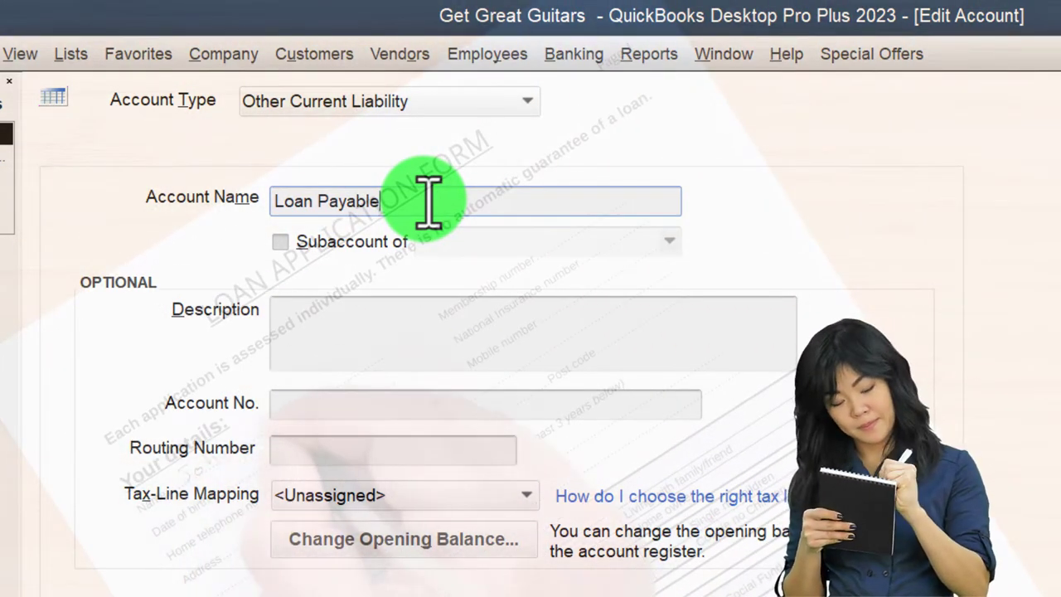
{"action": "left_click_drag", "start_coordinate": [428, 202], "coordinate": [114, 157]}
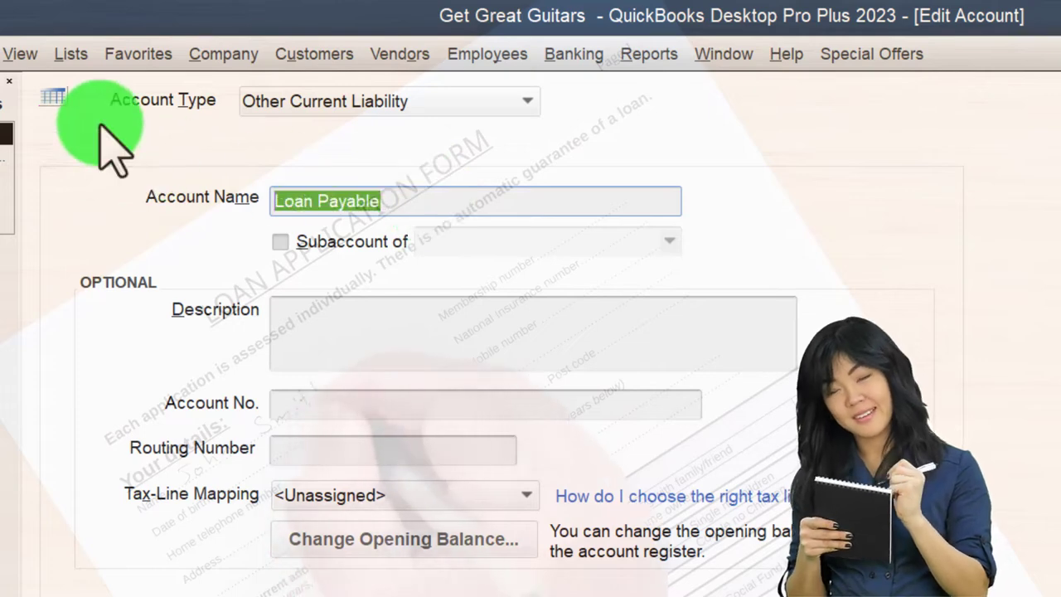
{"action": "type", "text": "Cashe"}
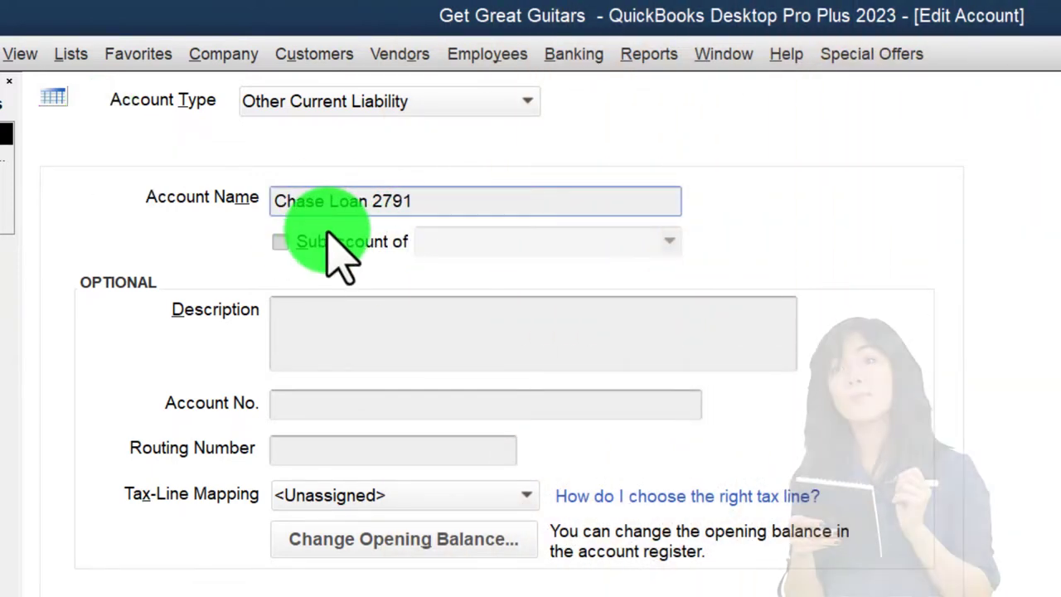
{"action": "key", "text": "End"}
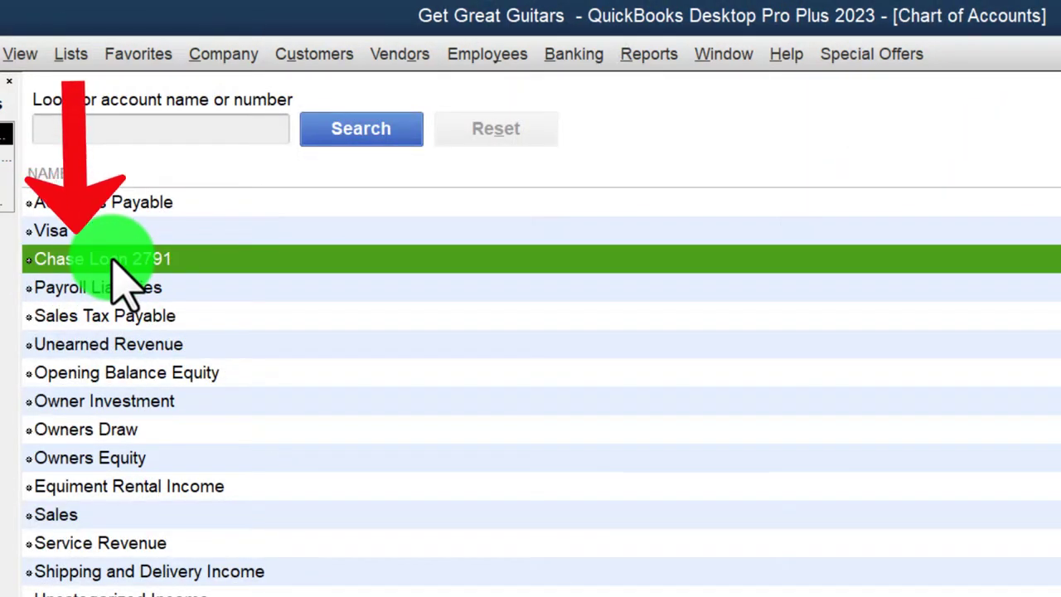
Create a new Other Current Liability account named Loan Payable.
{"action": "scroll", "coordinate": [547, 556], "scroll_direction": "up", "scroll_amount": 3}
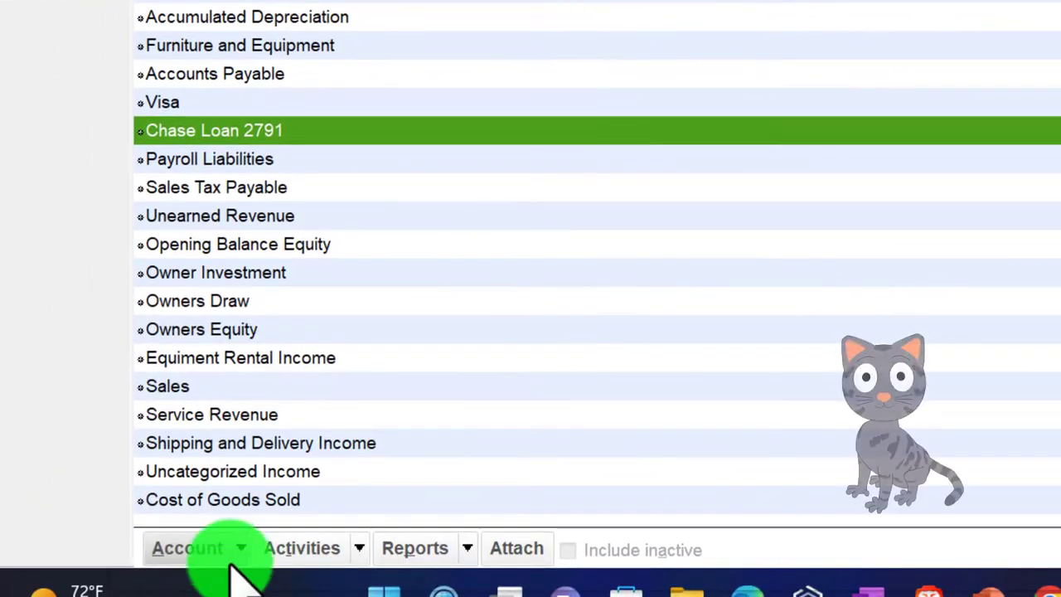
{"action": "left_click", "coordinate": [236, 554]}
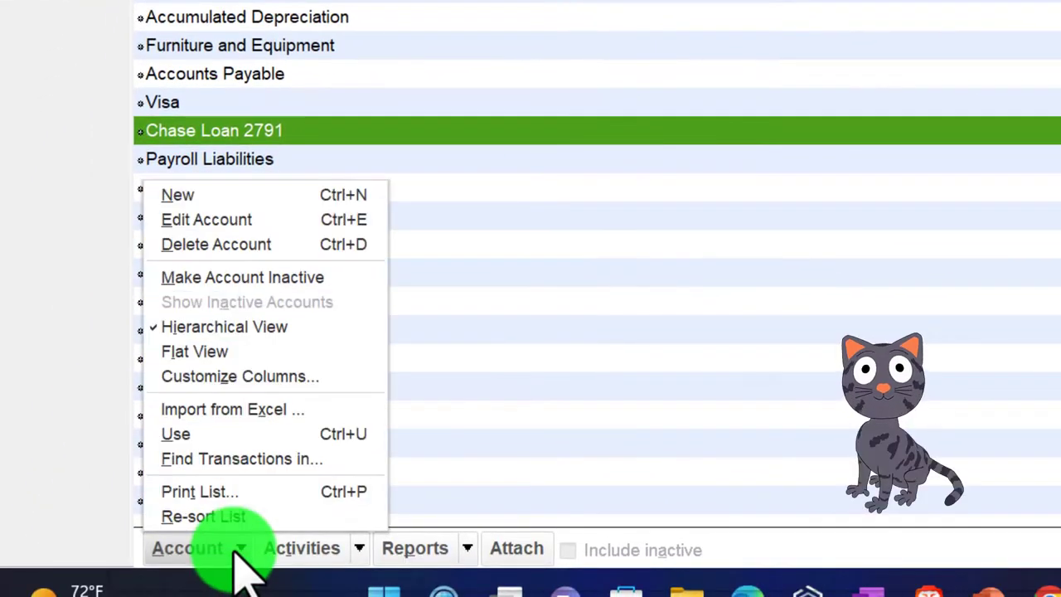
{"action": "left_click", "coordinate": [192, 197]}
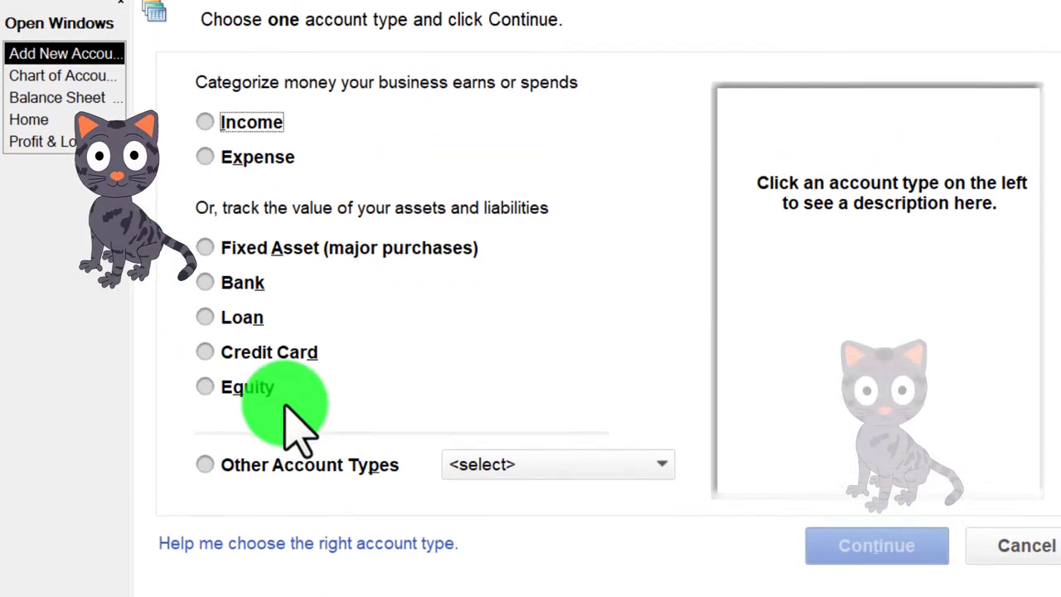
{"action": "left_click", "coordinate": [220, 43]}
{"action": "left_click", "coordinate": [643, 502]}
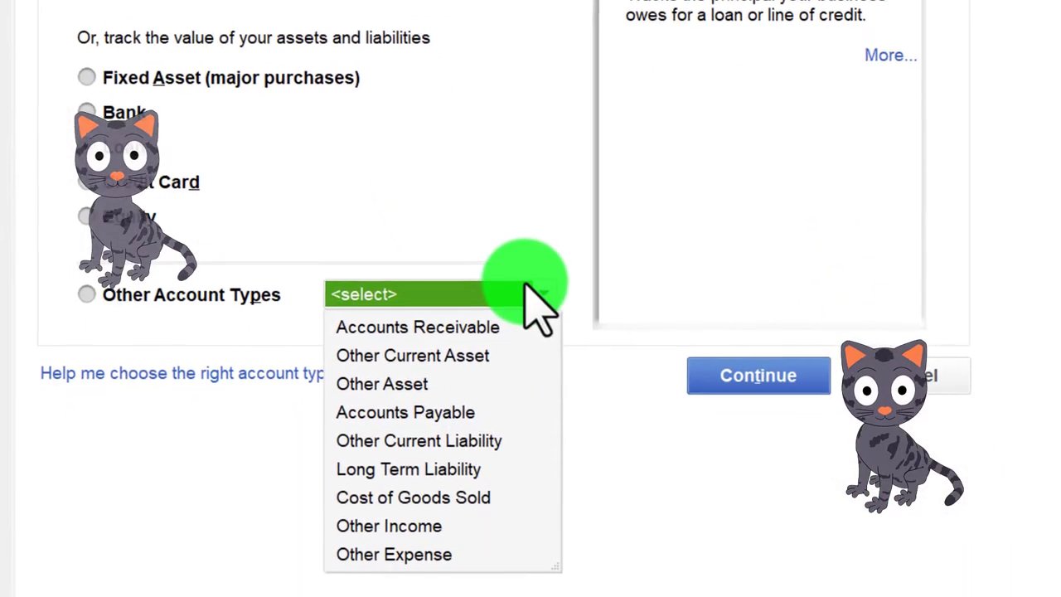
{"action": "left_click", "coordinate": [166, 473]}
{"action": "left_click", "coordinate": [763, 381]}
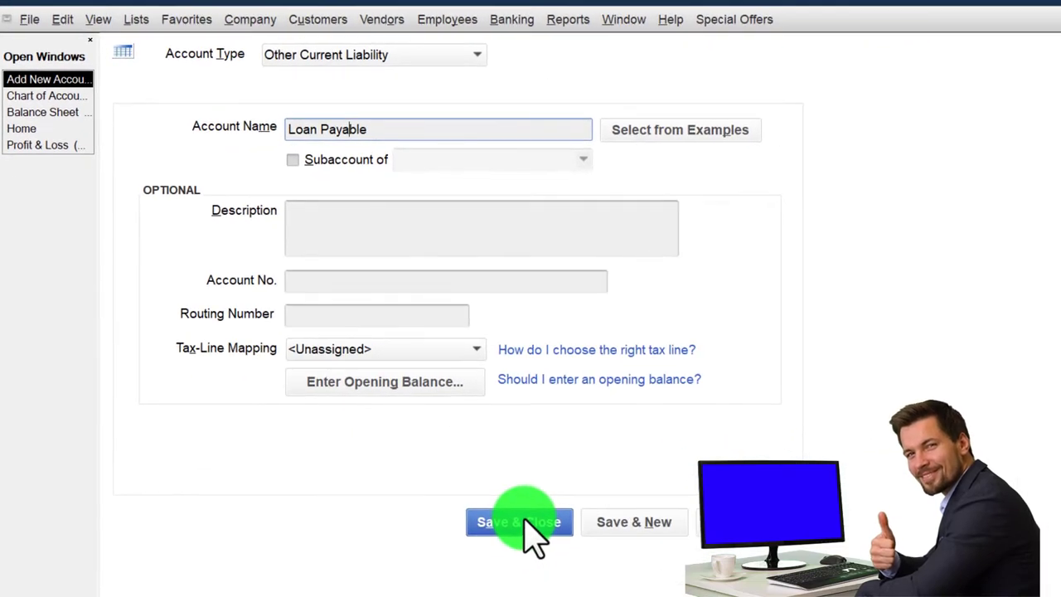
{"action": "left_click", "coordinate": [525, 522]}
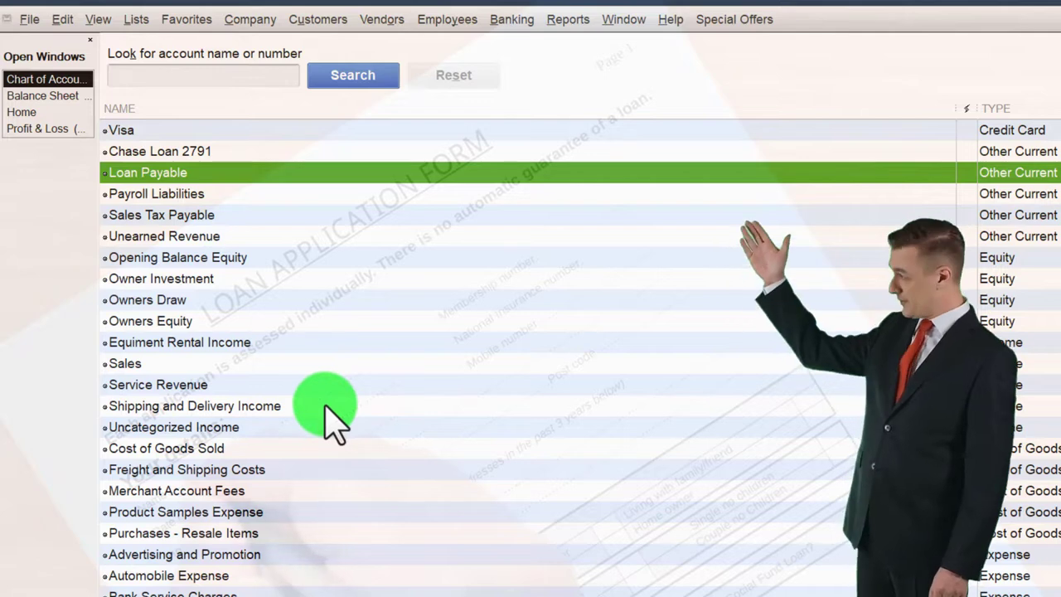
Edit Chase Loan 2791 to be a subaccount of Loan Payable and save it.
{"action": "scroll", "coordinate": [331, 419], "scroll_direction": "up", "scroll_amount": 1}
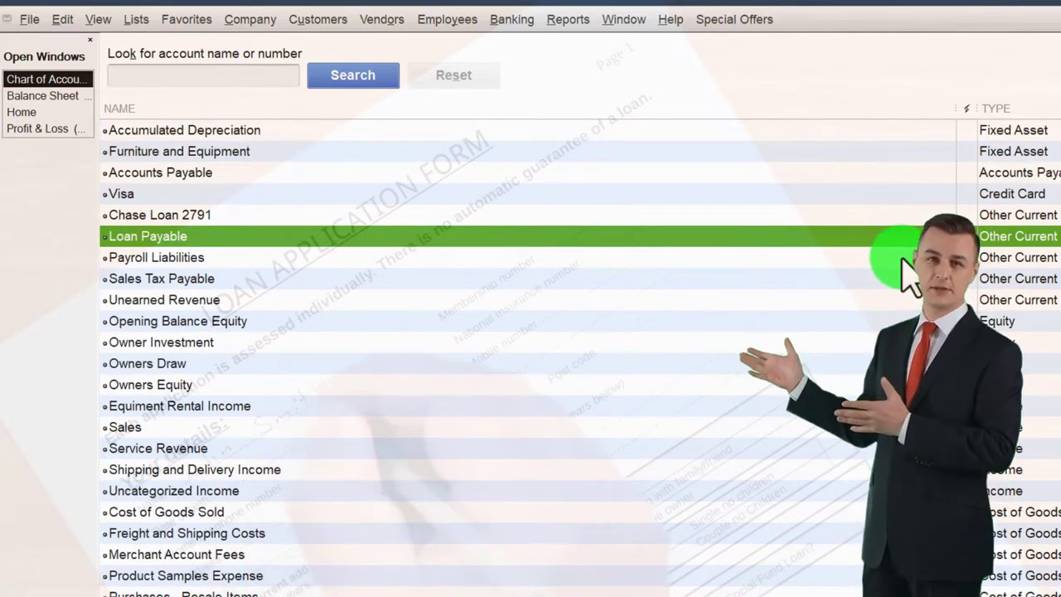
{"action": "left_click", "coordinate": [197, 216]}
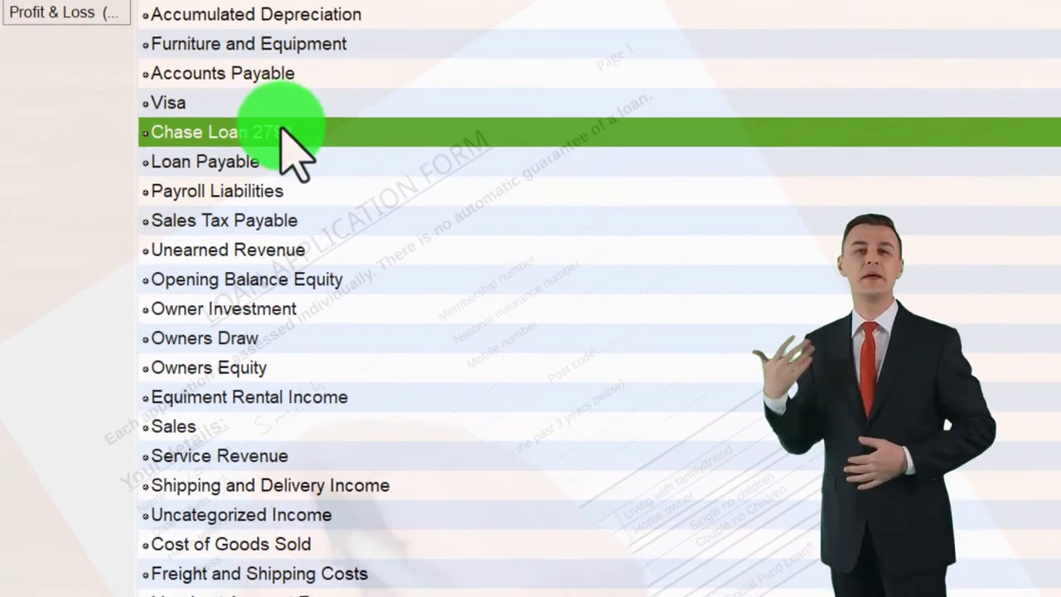
{"action": "right_click", "coordinate": [291, 150]}
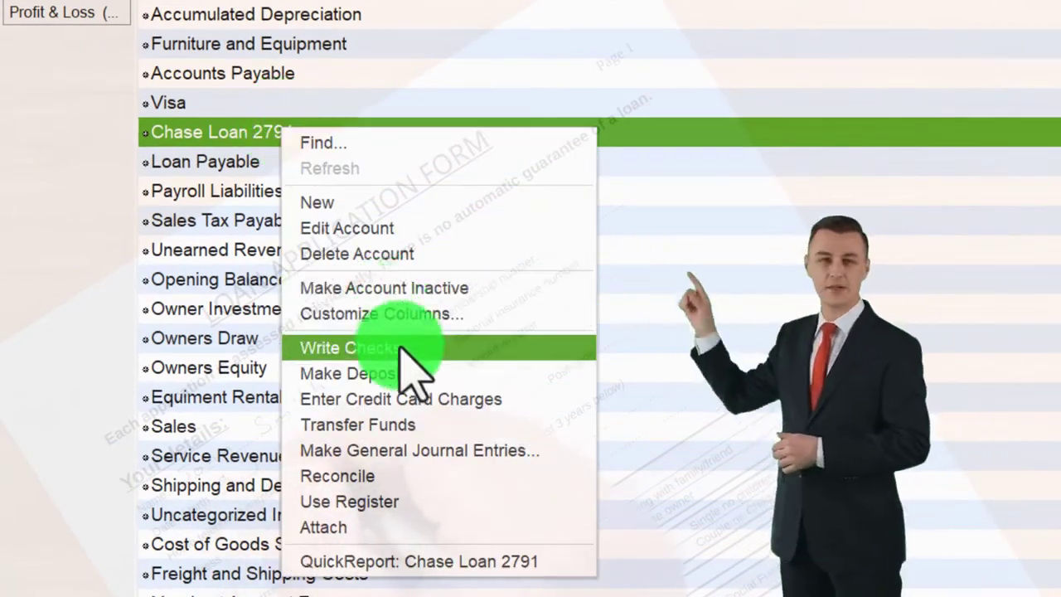
{"action": "left_click", "coordinate": [390, 228]}
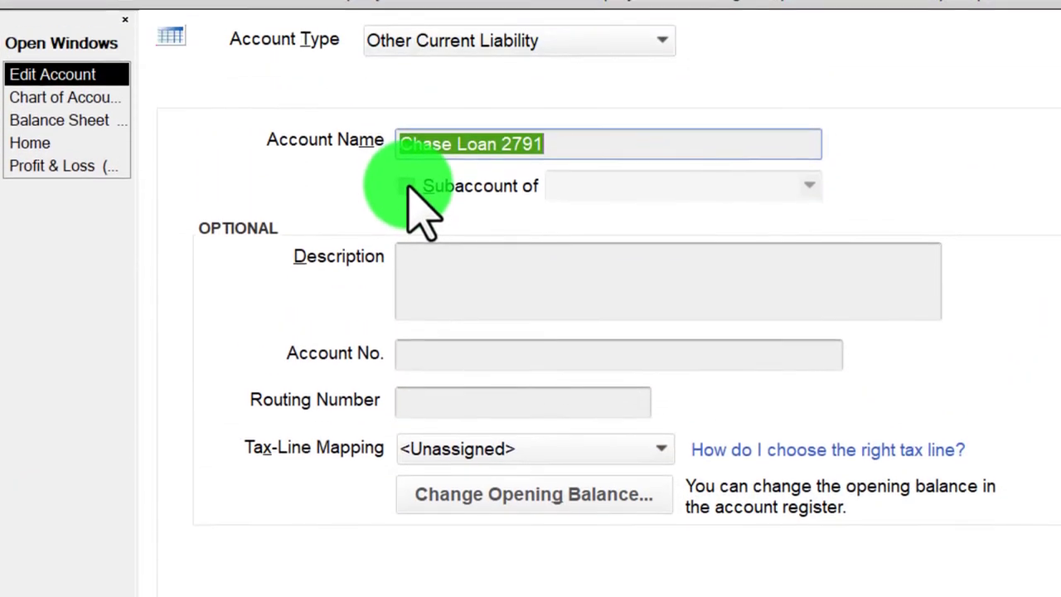
{"action": "left_click", "coordinate": [406, 55]}
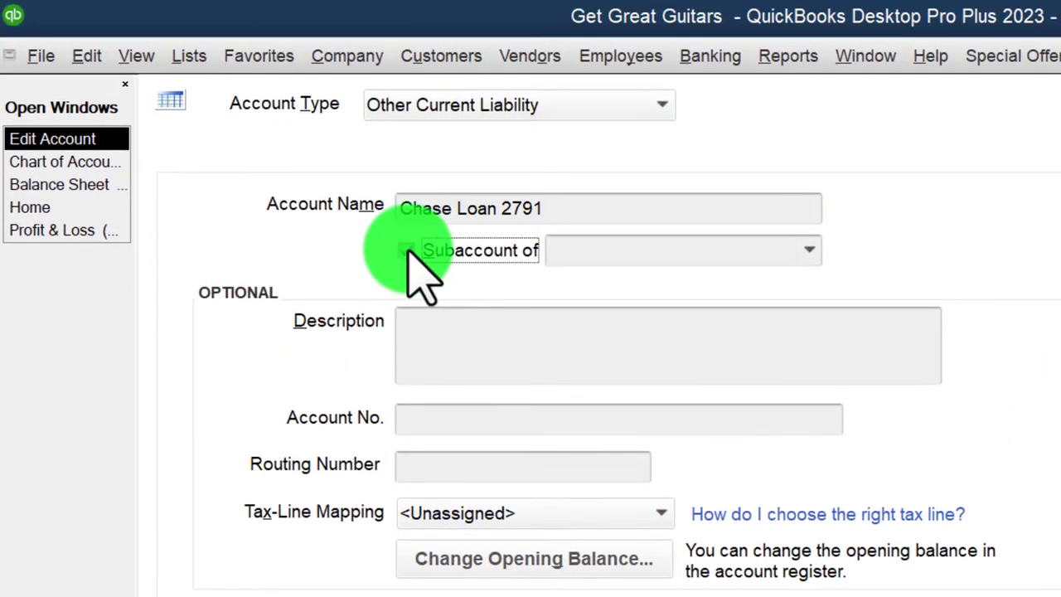
{"action": "left_click", "coordinate": [654, 250]}
{"action": "type", "text": "Loan Payable"}
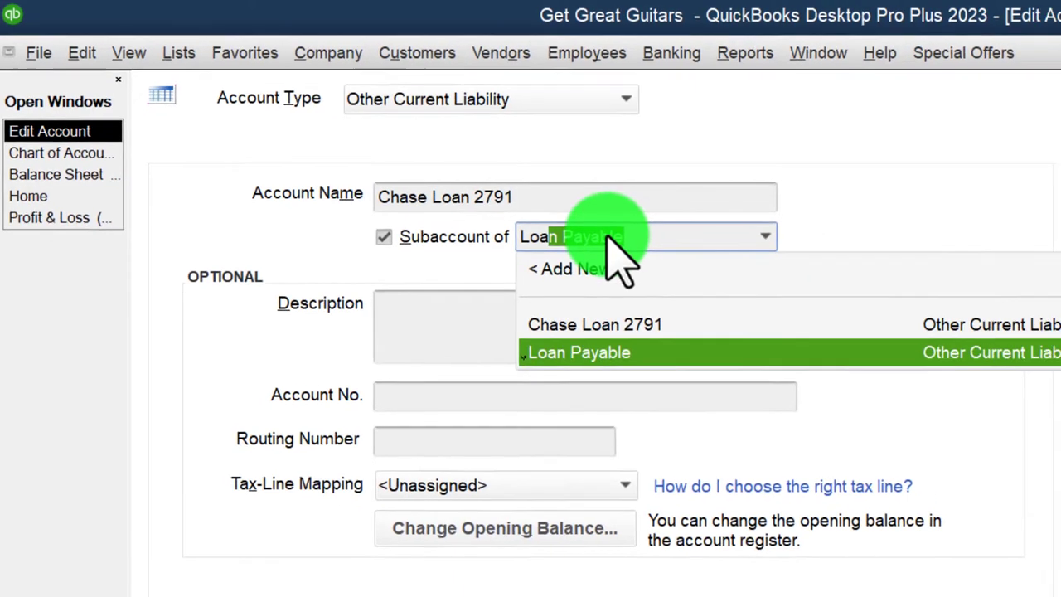
{"action": "key", "text": "Tab"}
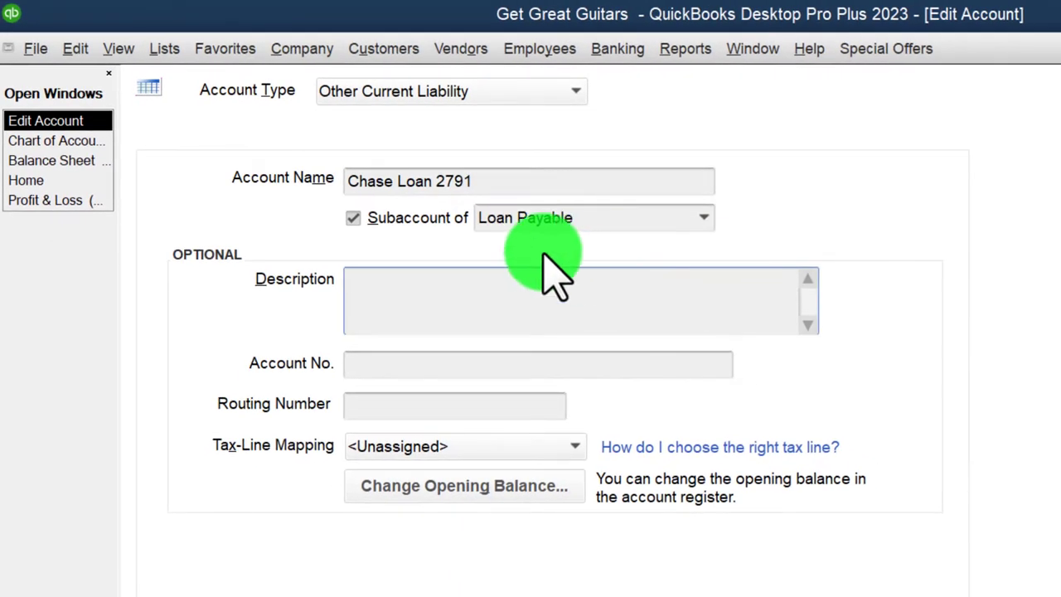
{"action": "left_click", "coordinate": [620, 547]}
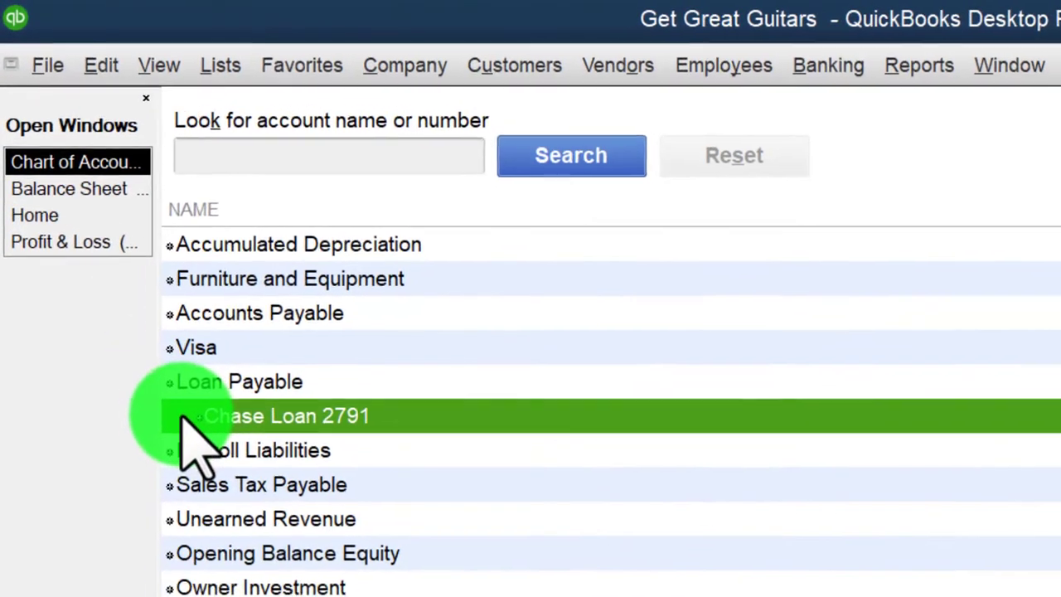
Collapse the Loan Payable group (69,878.13) on the Balance Sheet, then return to the Chart of Accounts.
{"action": "left_click", "coordinate": [85, 199]}
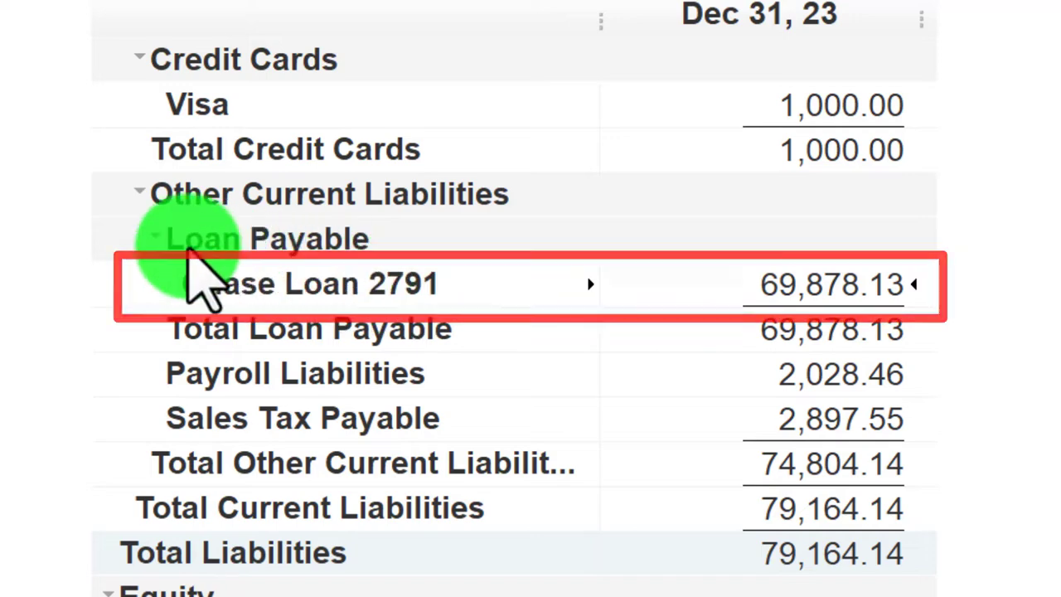
{"action": "left_click", "coordinate": [154, 238]}
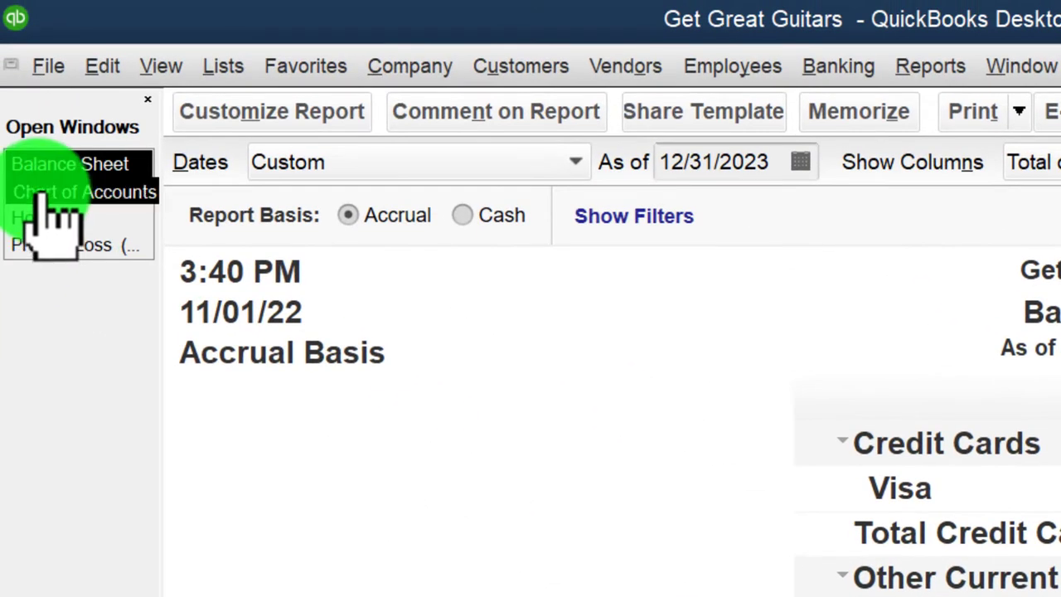
{"action": "left_click", "coordinate": [46, 195]}
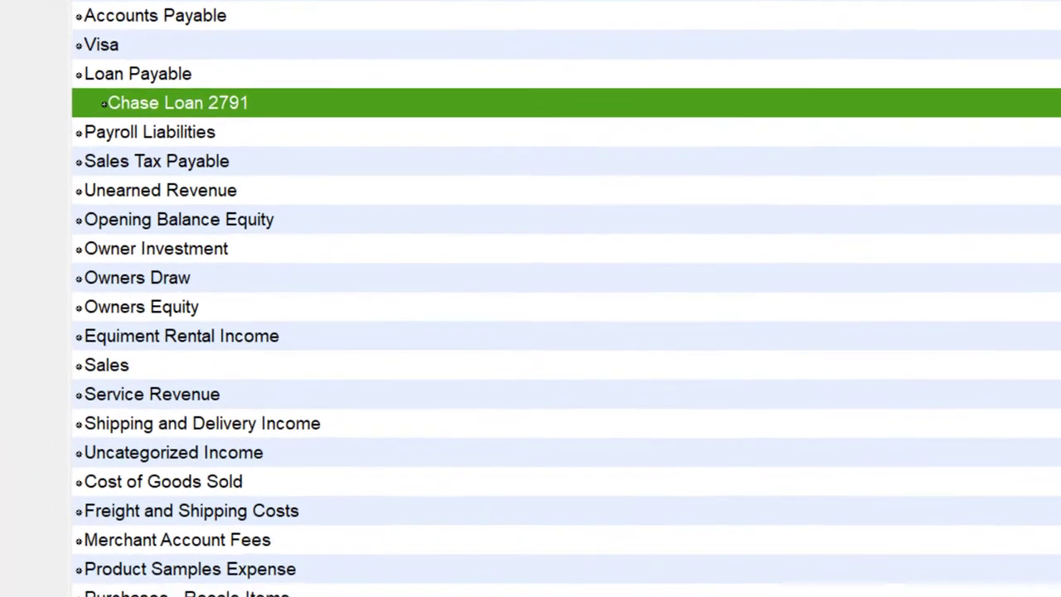
Create a Loan account named B of A Loan 5574 as a subaccount of Loan Payable.
{"action": "left_click", "coordinate": [161, 542]}
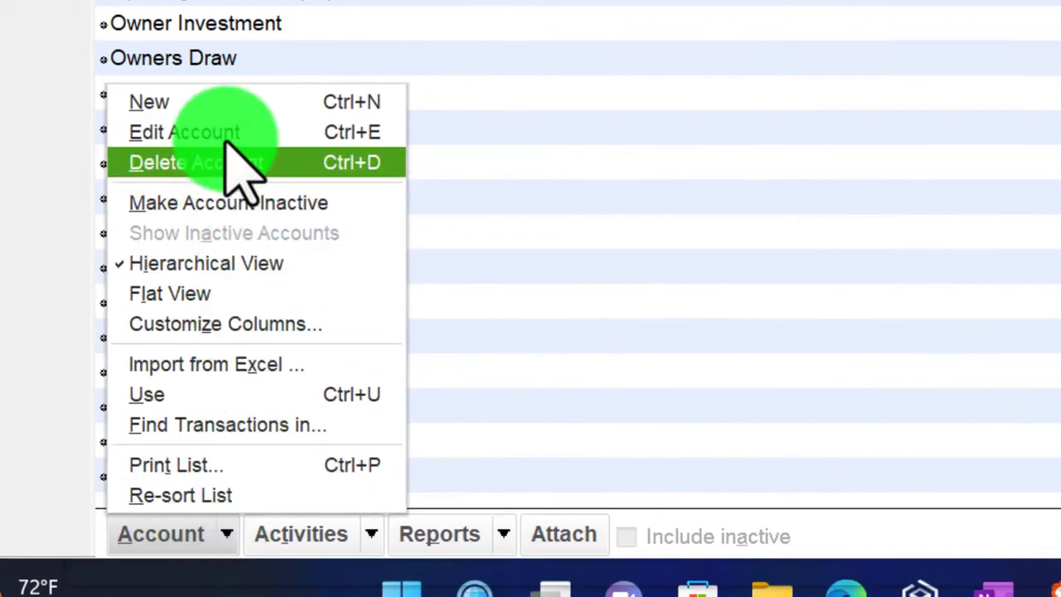
{"action": "left_click", "coordinate": [218, 103]}
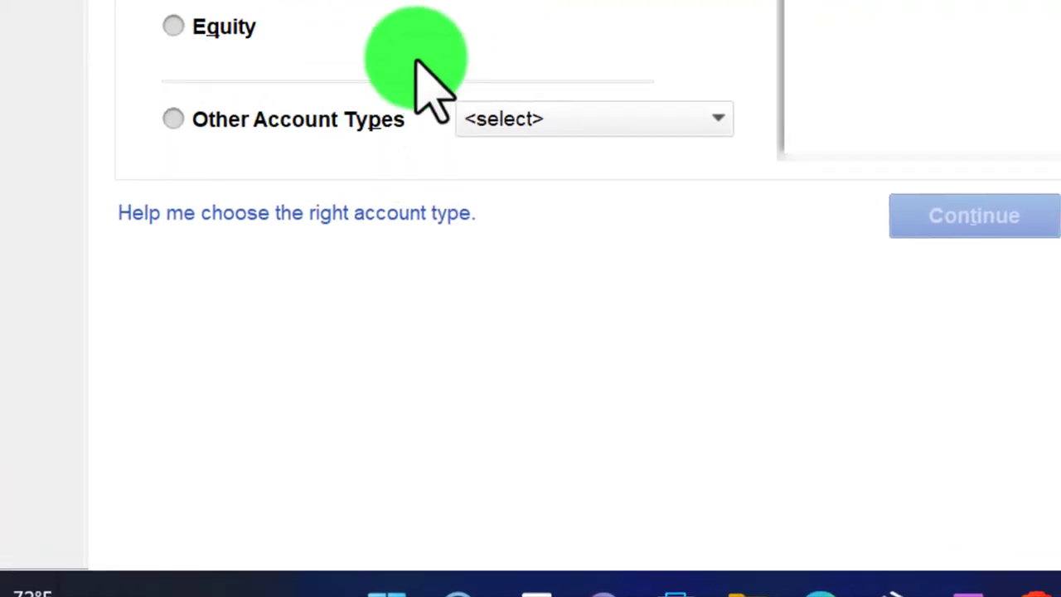
{"action": "left_click", "coordinate": [121, 210]}
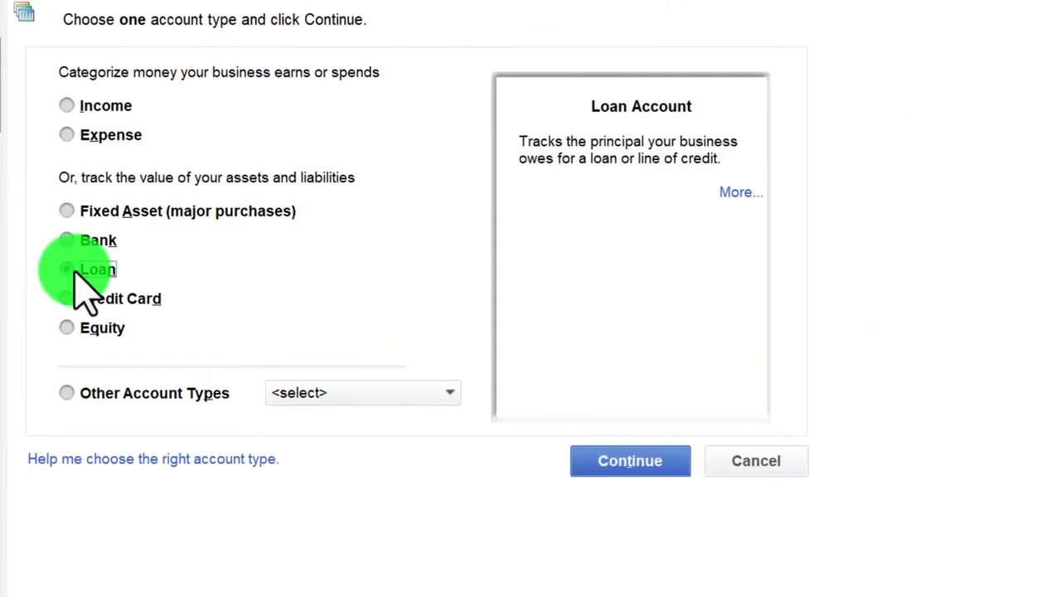
{"action": "left_click", "coordinate": [603, 464]}
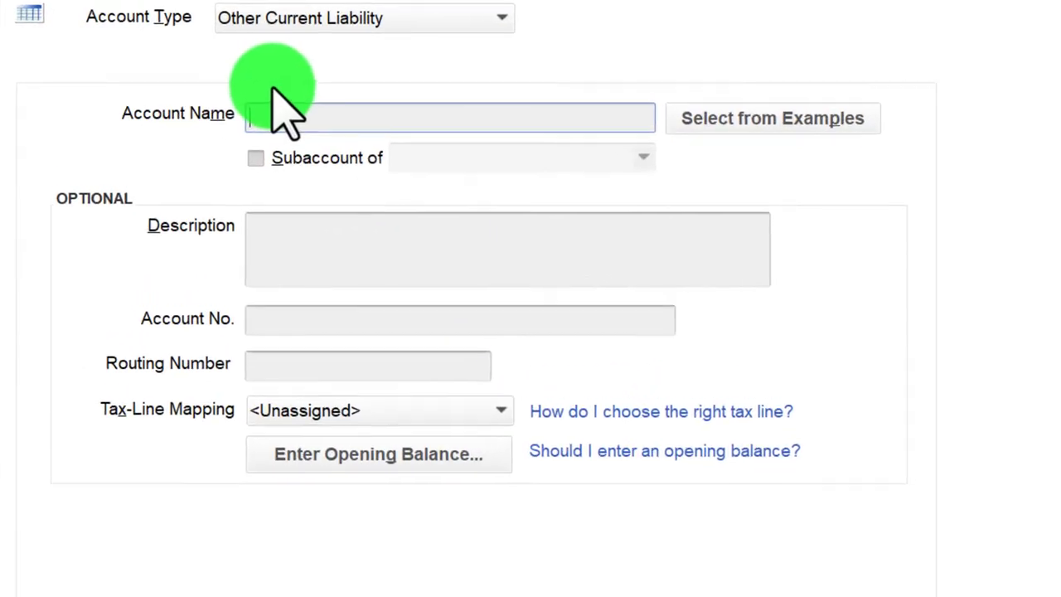
{"action": "type", "text": "B of A Loan 5574"}
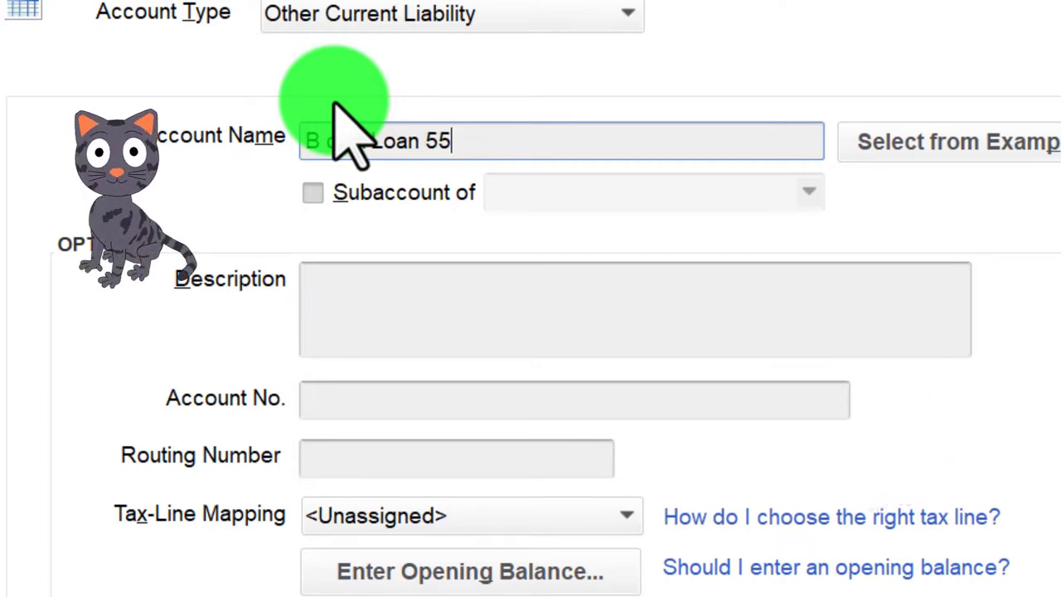
{"action": "left_click", "coordinate": [325, 192]}
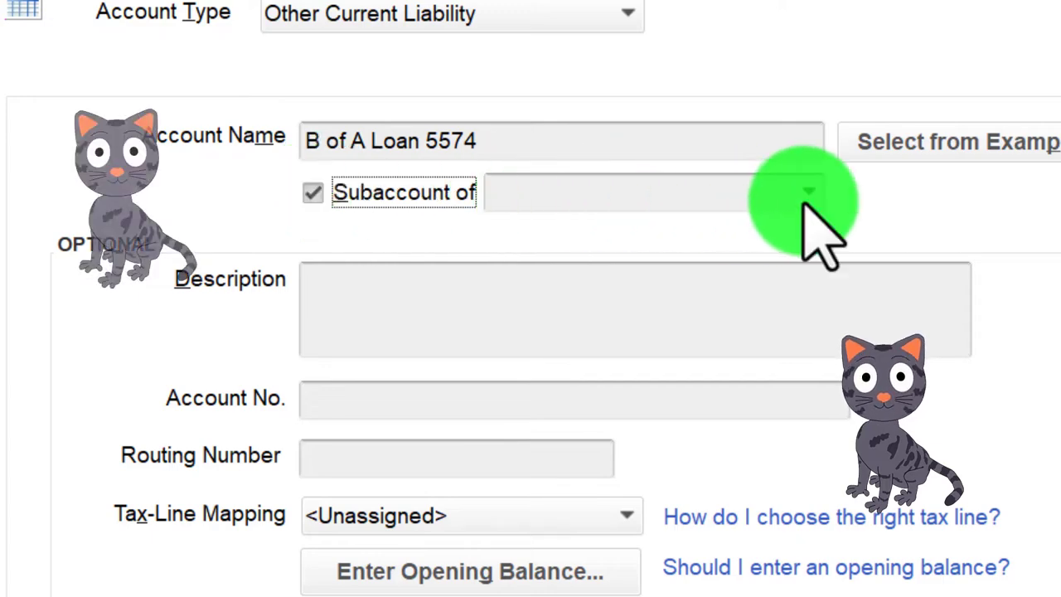
{"action": "left_click", "coordinate": [682, 207]}
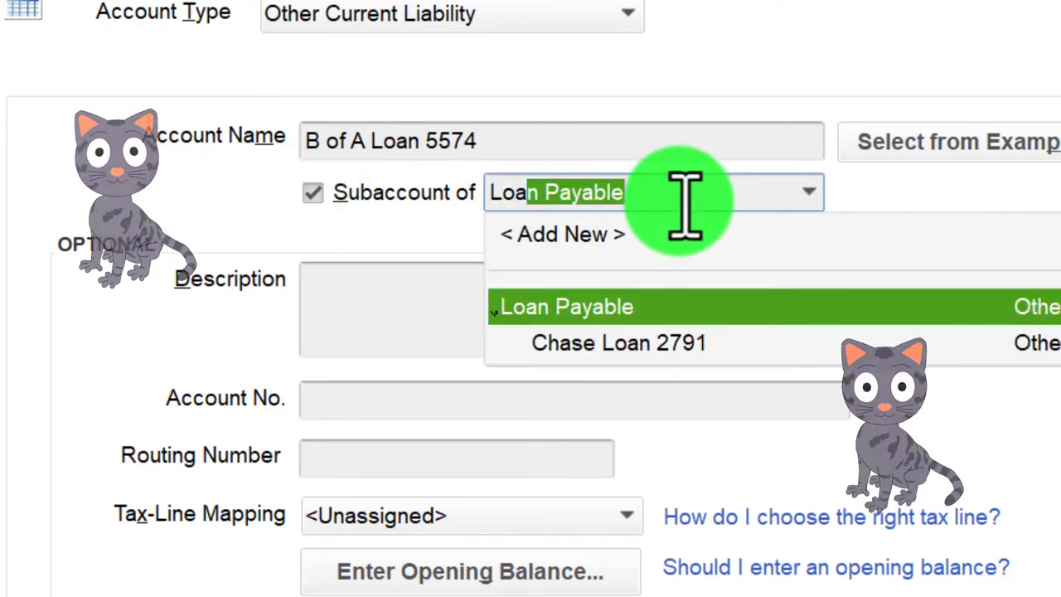
{"action": "key", "text": "Tab"}
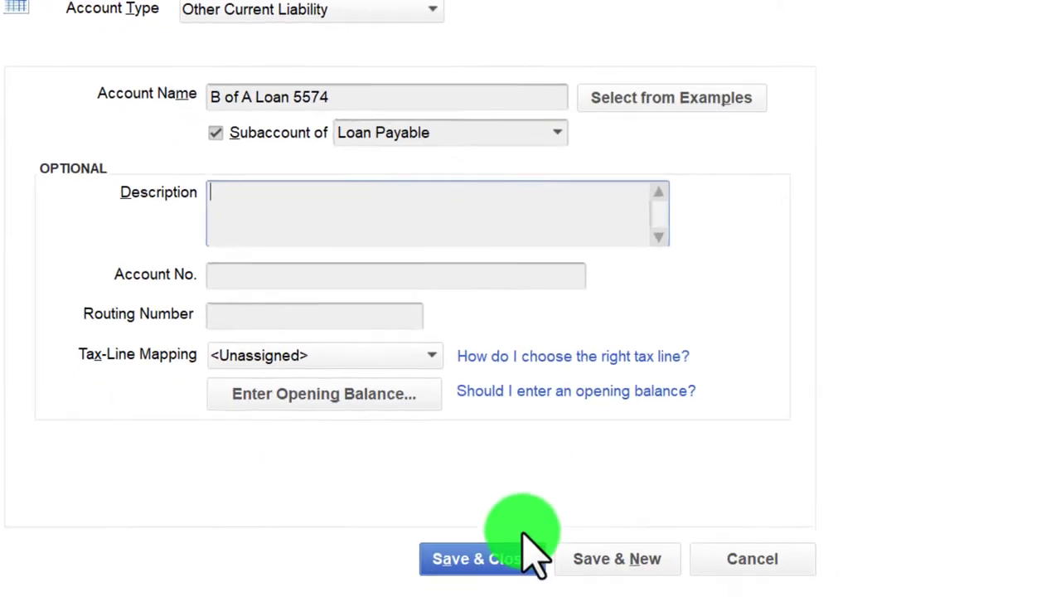
{"action": "left_click", "coordinate": [470, 506]}
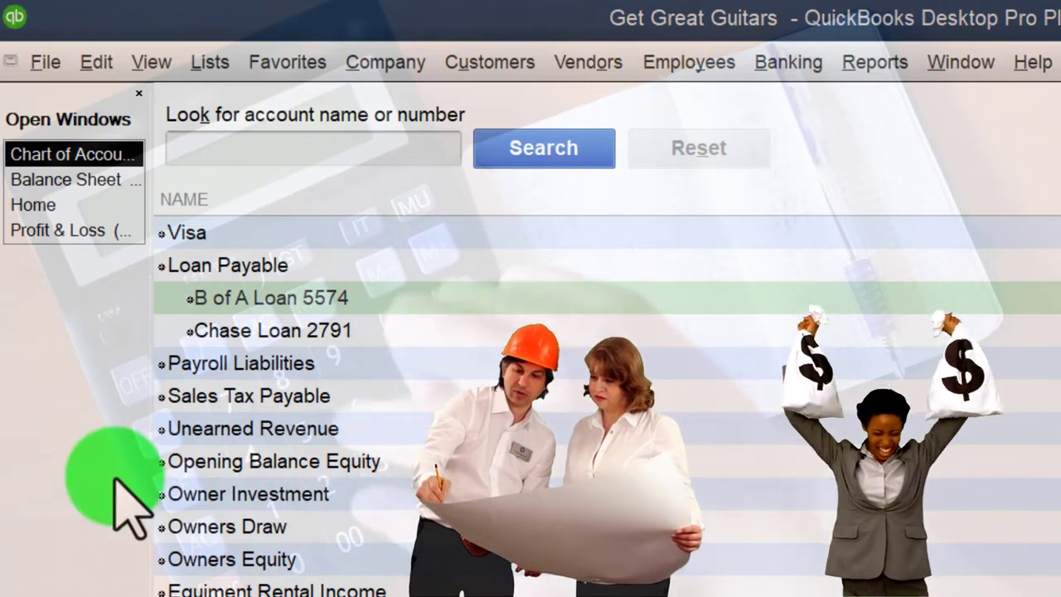
{"action": "left_click", "coordinate": [35, 206]}
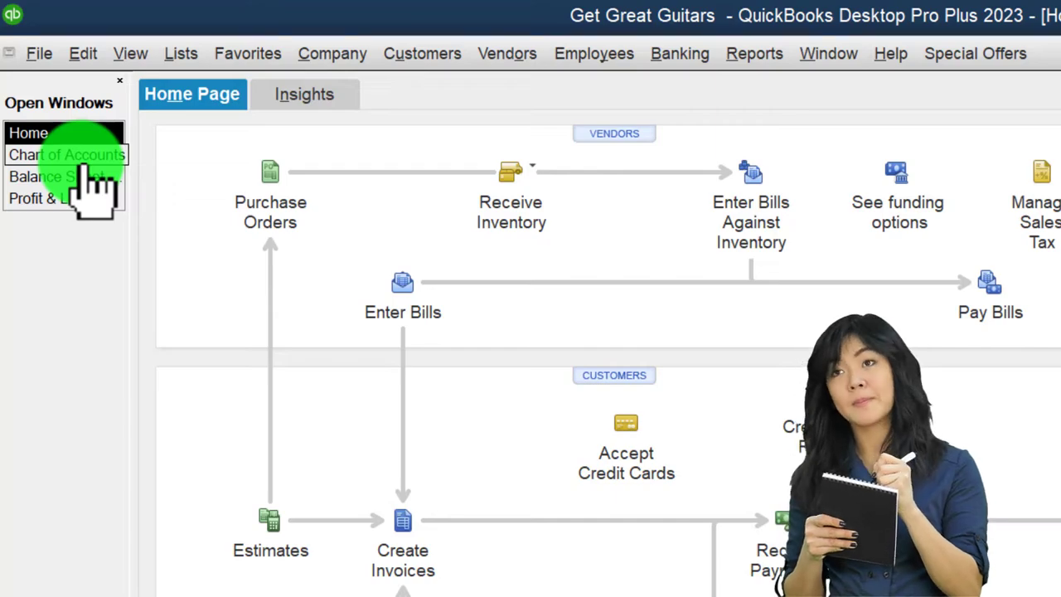
{"action": "left_click", "coordinate": [82, 155]}
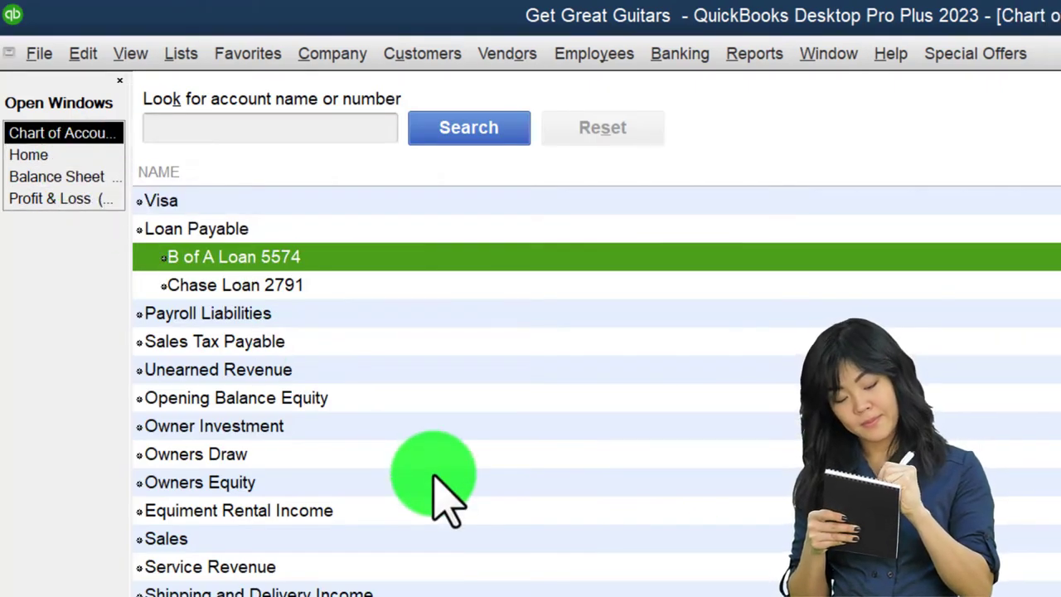
{"action": "scroll", "coordinate": [497, 440], "scroll_direction": "down", "scroll_amount": 5}
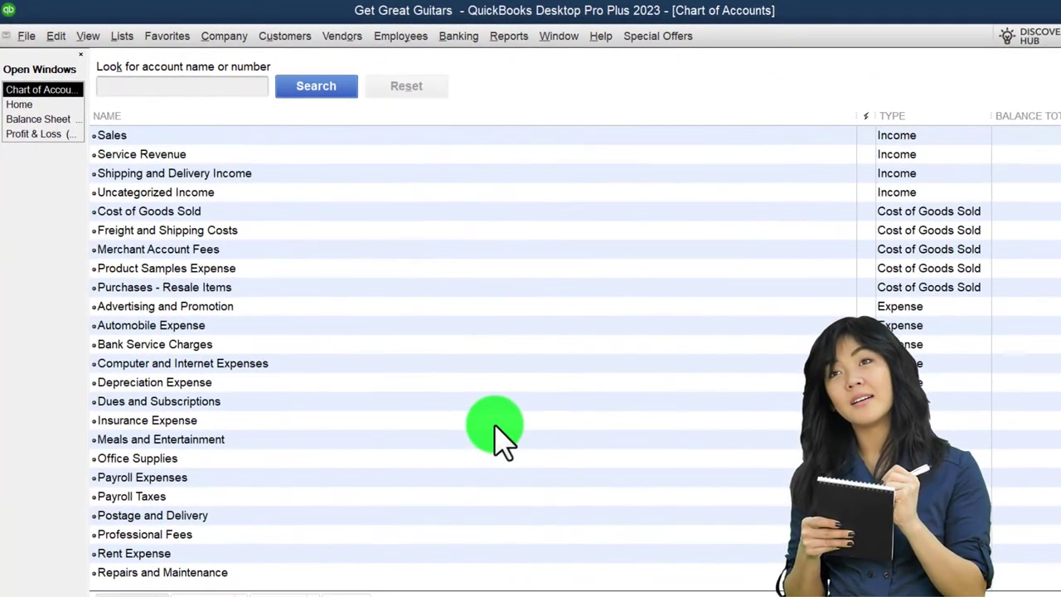
{"action": "scroll", "coordinate": [597, 414], "scroll_direction": "up", "scroll_amount": 2}
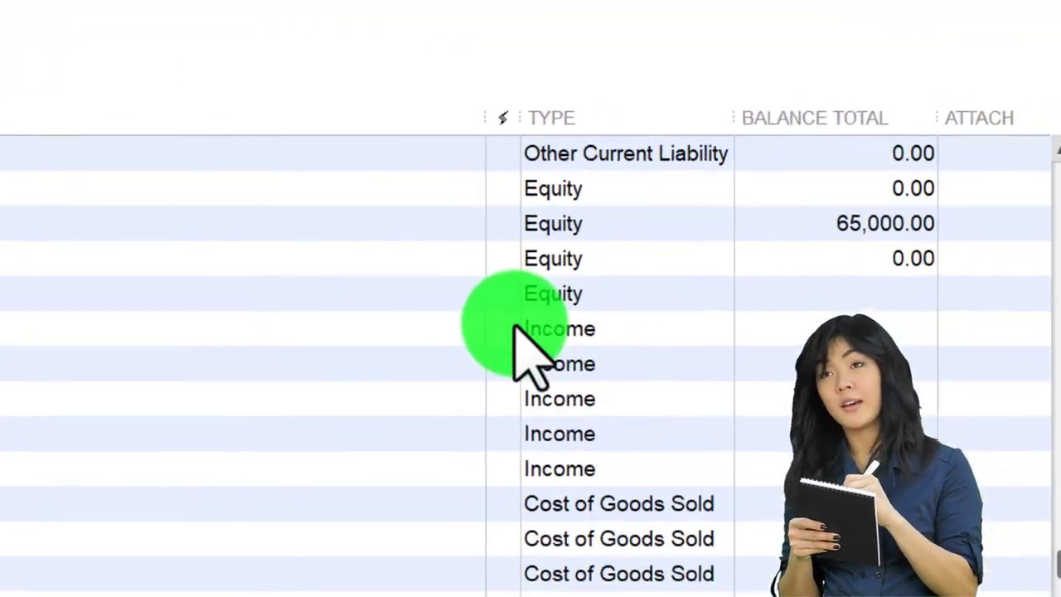
{"action": "scroll", "coordinate": [724, 273], "scroll_direction": "up", "scroll_amount": 5}
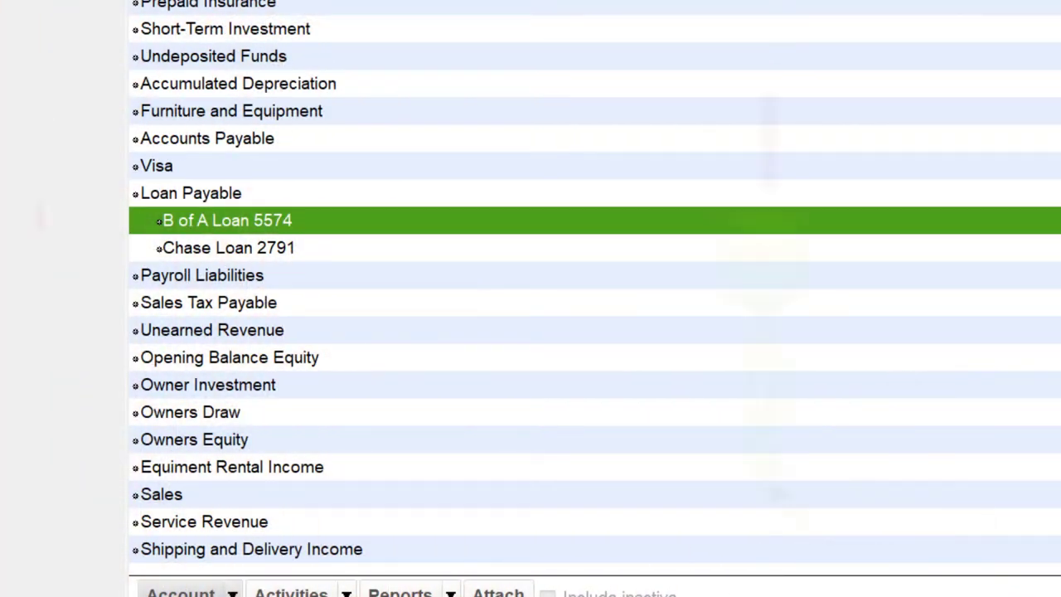
{"action": "left_click", "coordinate": [300, 252]}
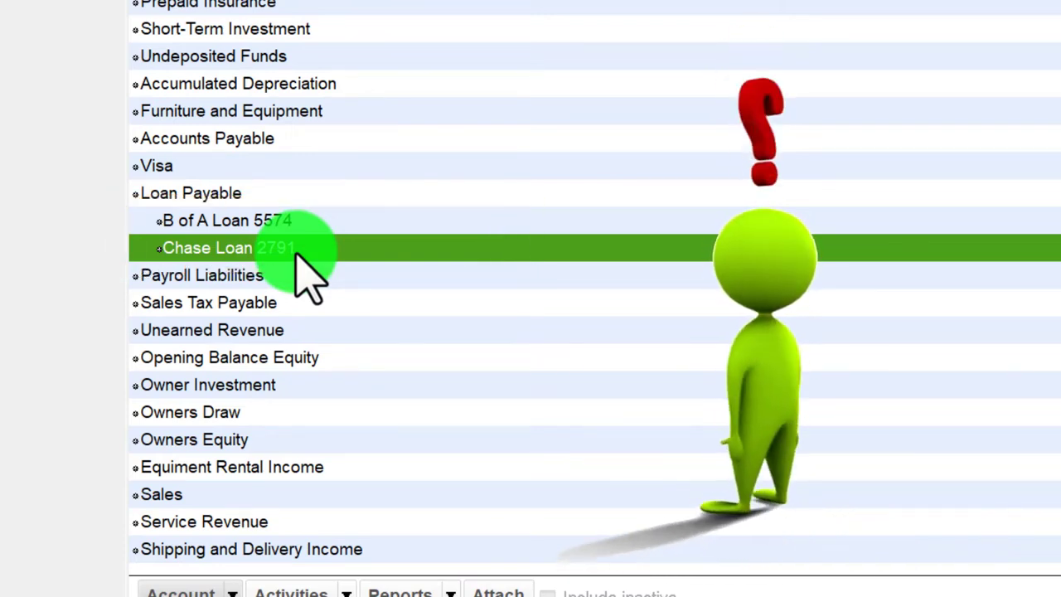
{"action": "scroll", "coordinate": [298, 307], "scroll_direction": "down", "scroll_amount": 1}
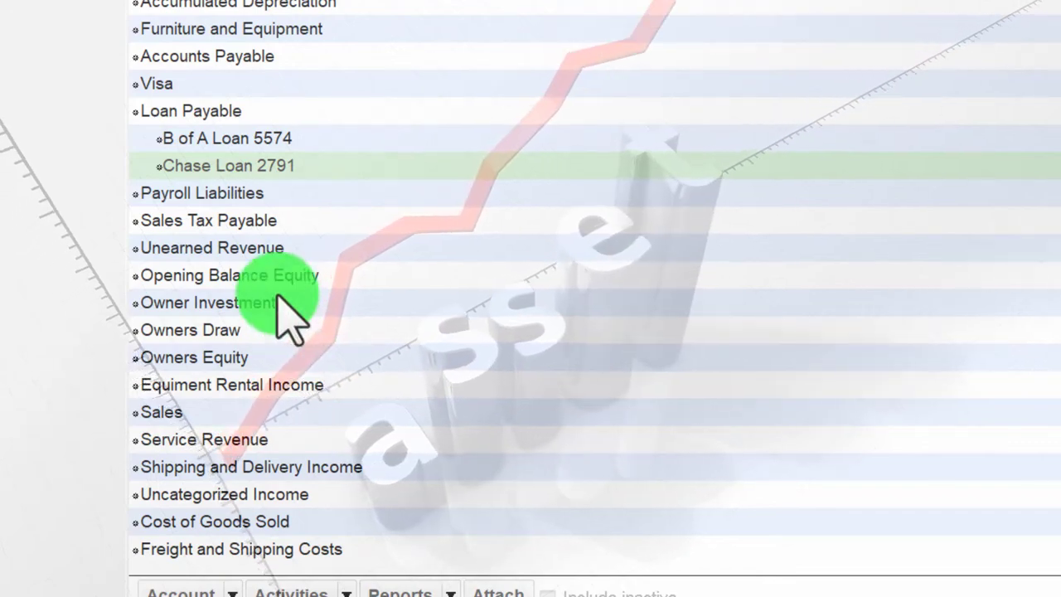
{"action": "scroll", "coordinate": [278, 298], "scroll_direction": "up", "scroll_amount": 4}
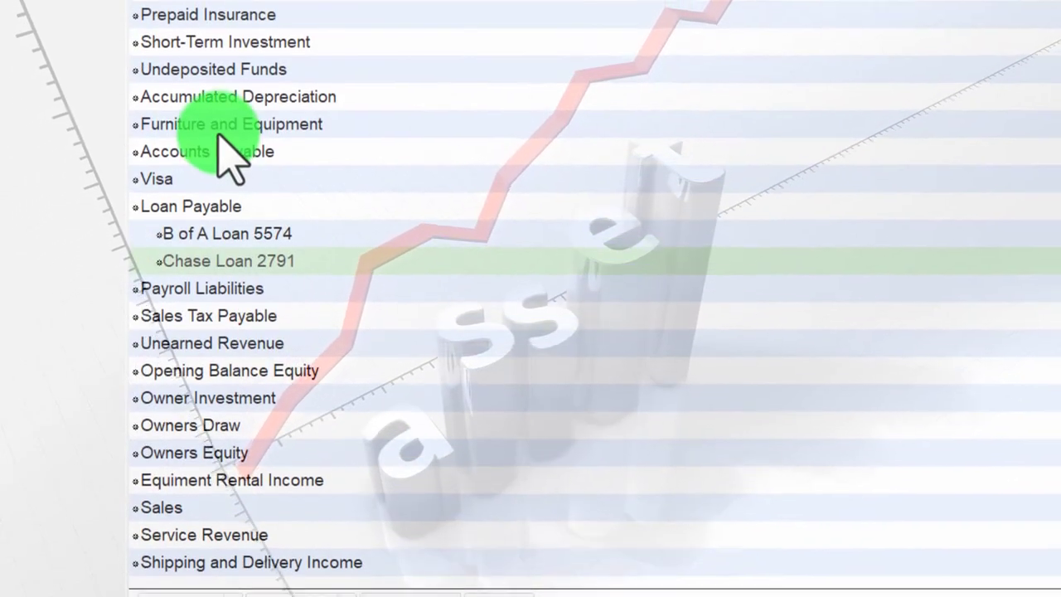
{"action": "left_click", "coordinate": [220, 131]}
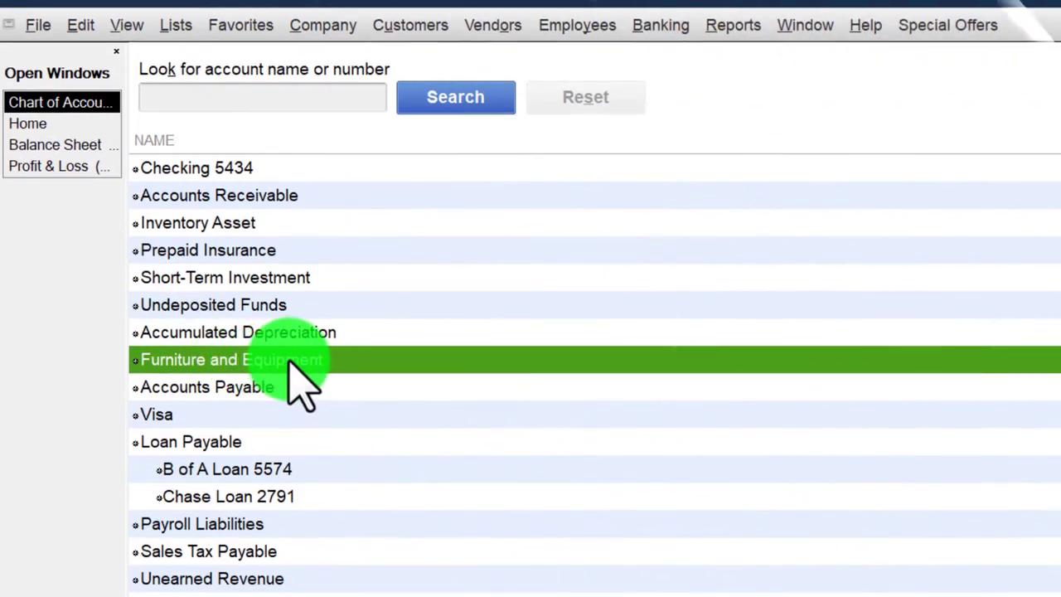
Start a 02/27/2022 Furniture and Equipment register entry with Bank of America, added as a new vendor.
{"action": "double_click", "coordinate": [290, 365]}
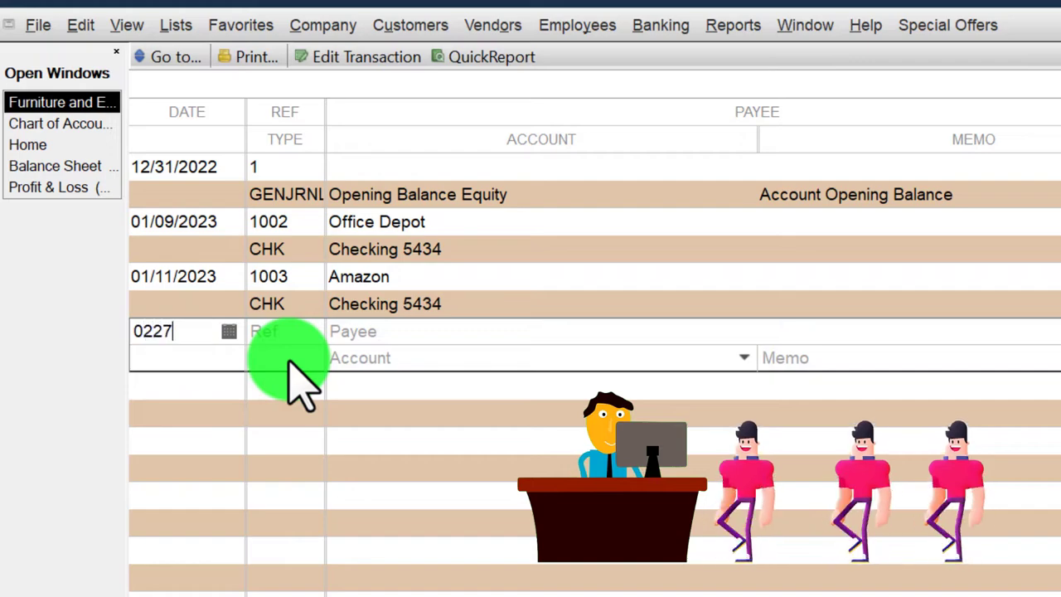
{"action": "key", "text": "Tab"}
{"action": "key", "text": "Tab"}
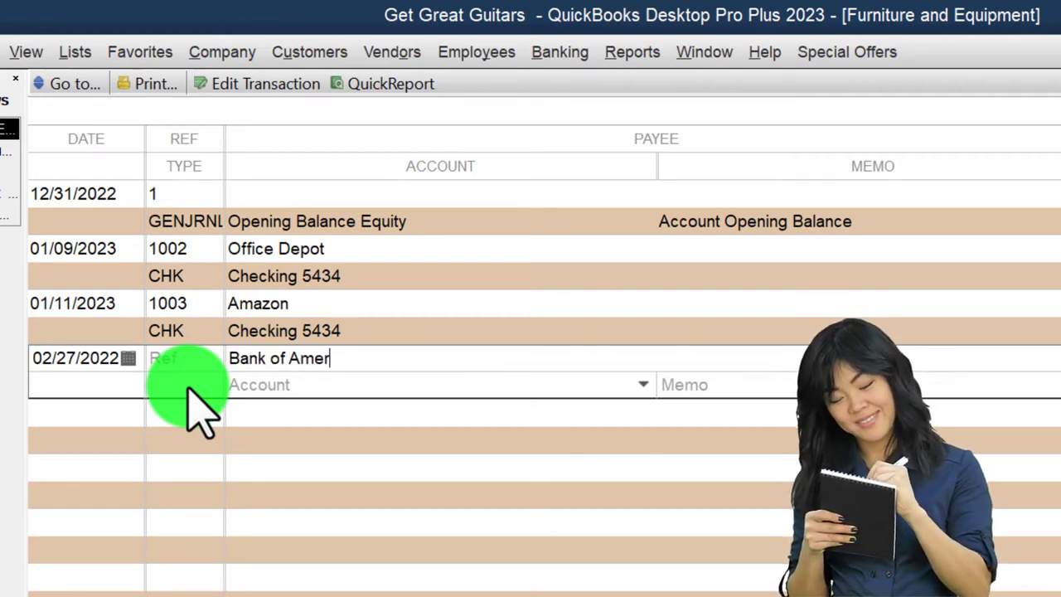
{"action": "key", "text": "Tab"}
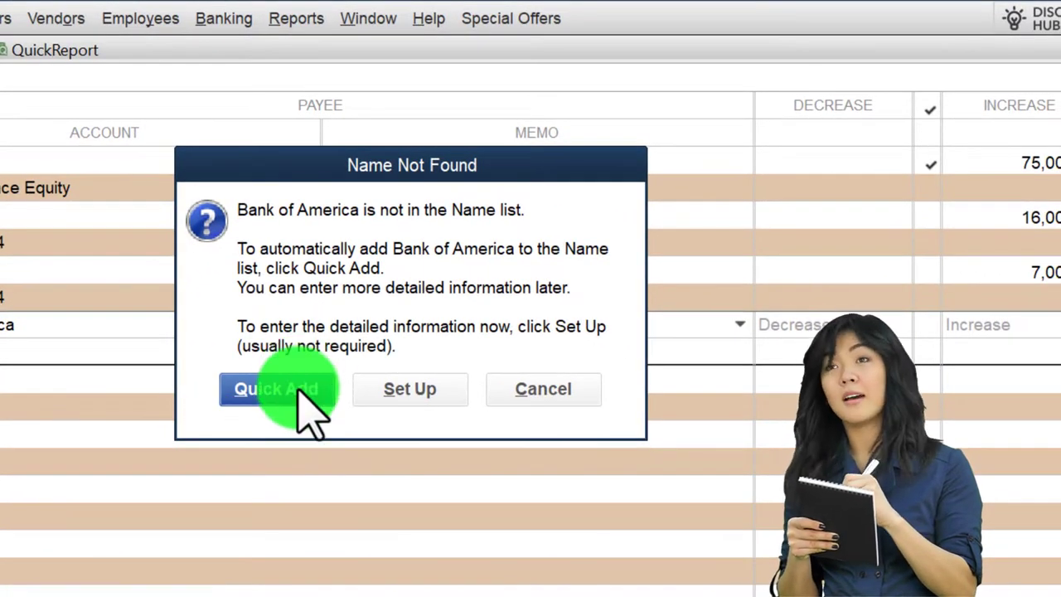
{"action": "left_click", "coordinate": [300, 391]}
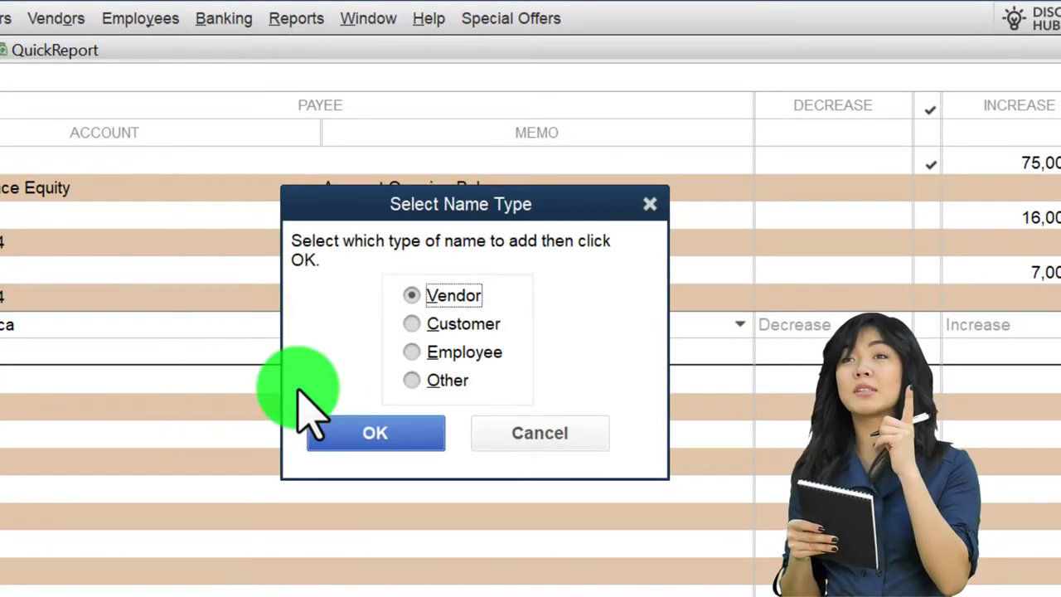
{"action": "left_click", "coordinate": [416, 297]}
{"action": "left_click", "coordinate": [406, 431]}
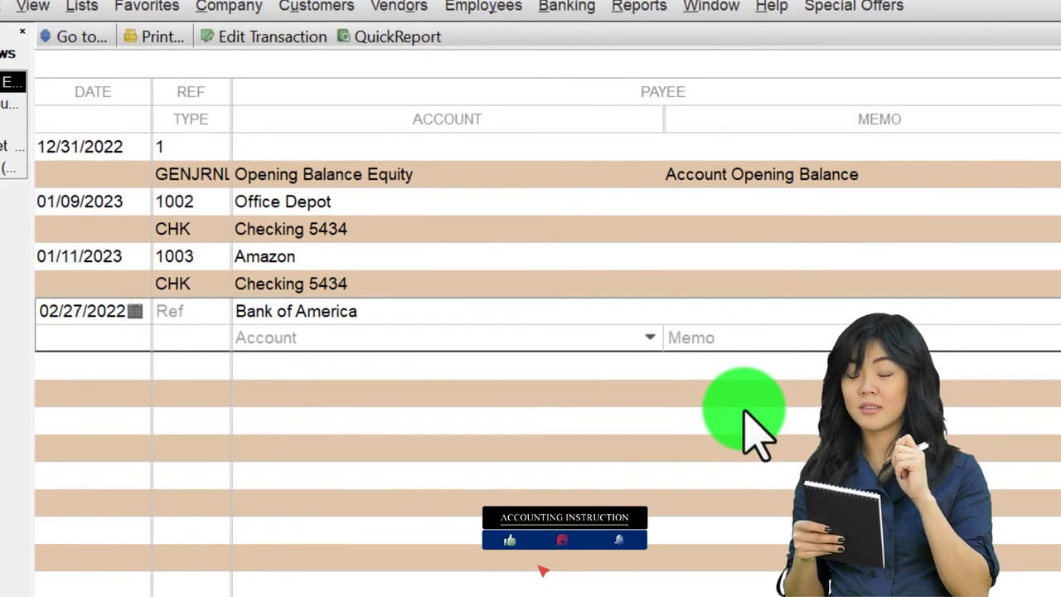
Enter an increase of 5,000 and begin entering Loan Payable as the account.
{"action": "type", "text": "5000"}
{"action": "key", "text": "Tab"}
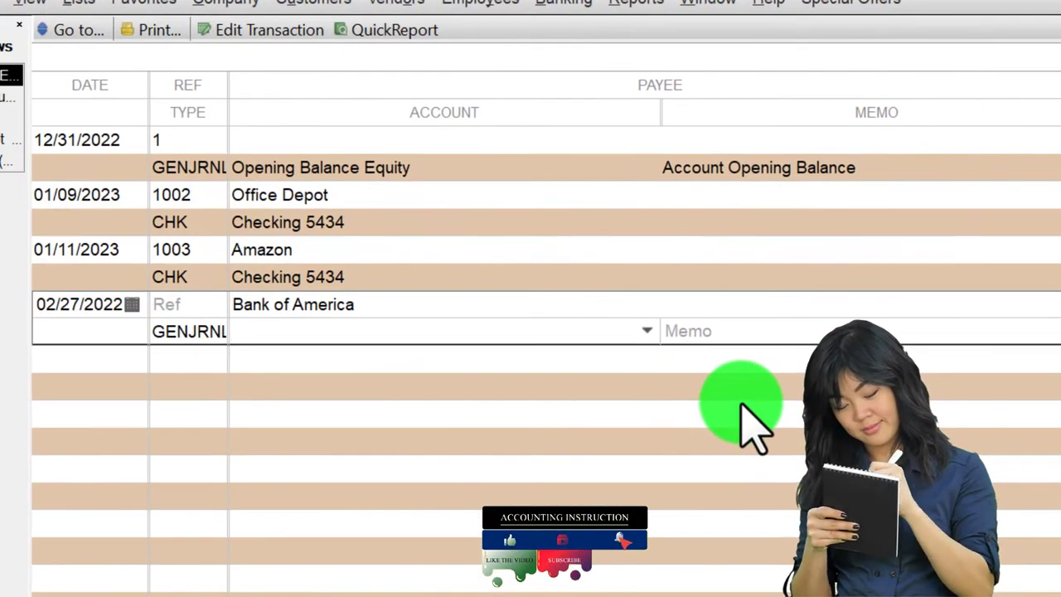
{"action": "type", "text": "Loan Payable"}
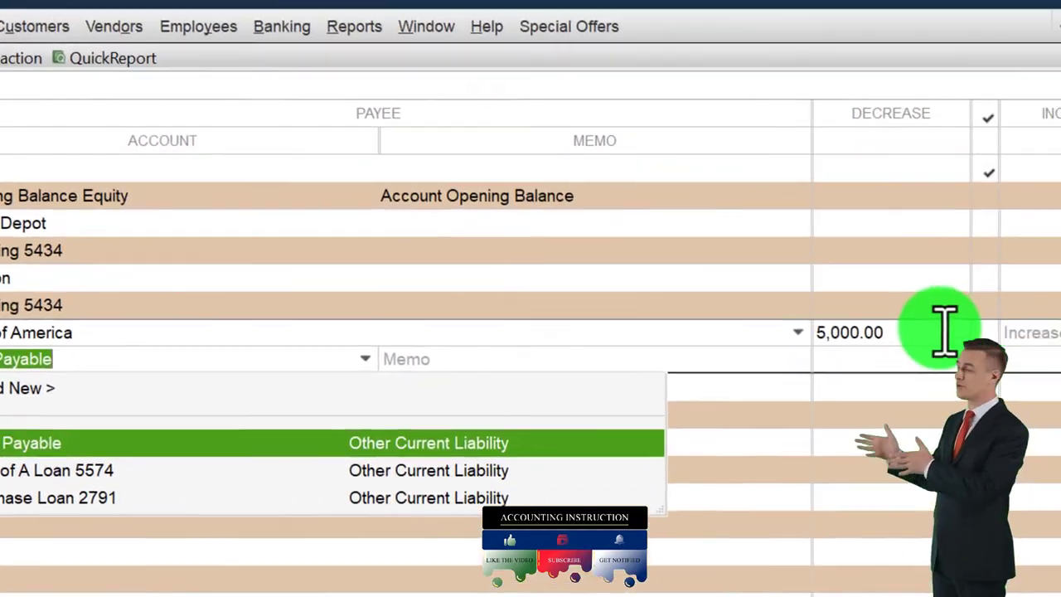
Post the 5,000 entry to Loan Payable:B of A Loan 5574 with memo 'Finance of equipment' and record it.
{"action": "left_click", "coordinate": [862, 331]}
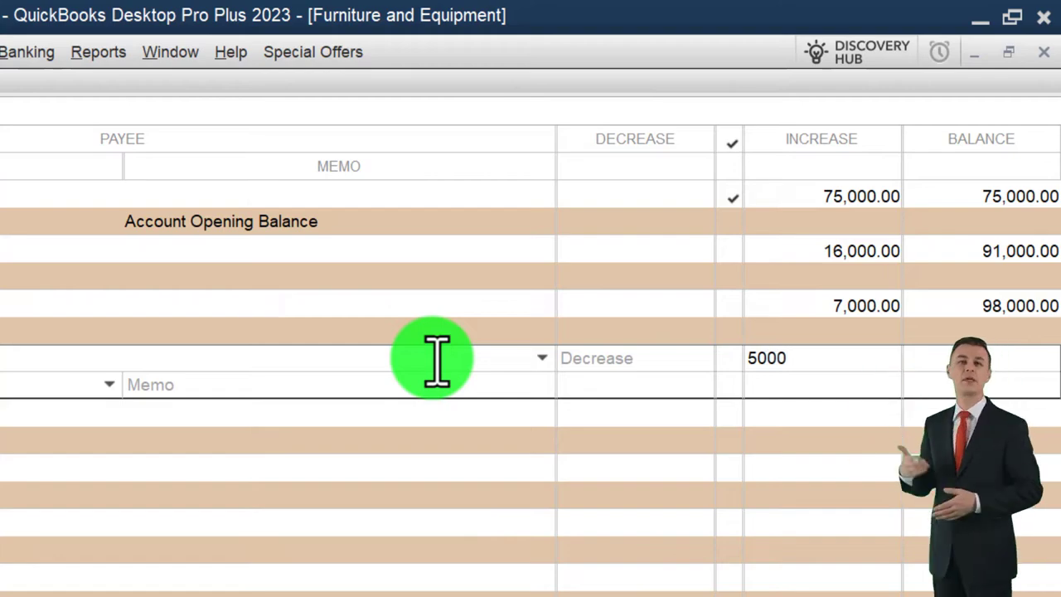
{"action": "left_click", "coordinate": [75, 390]}
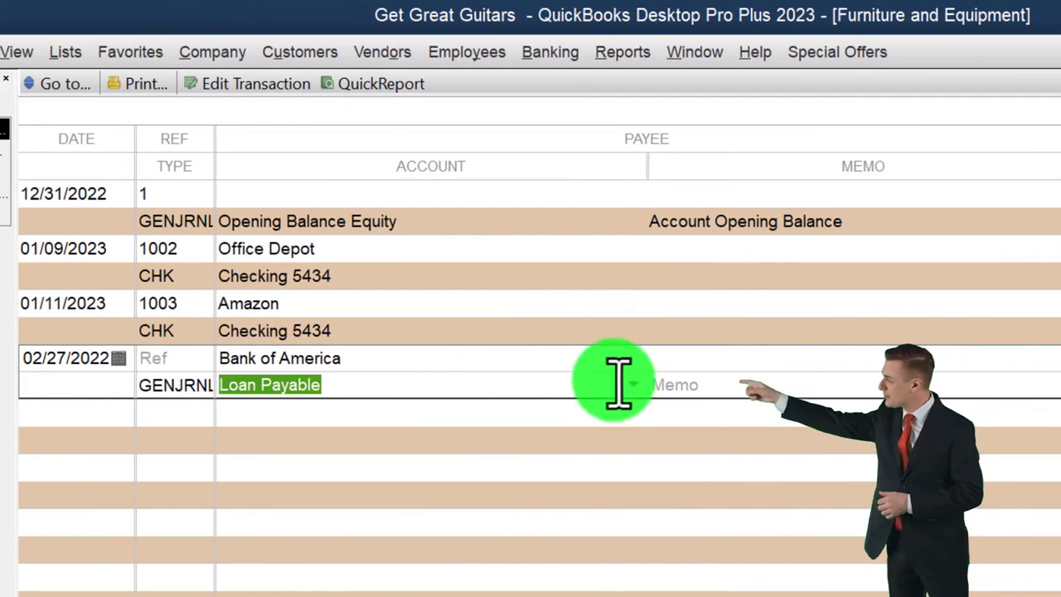
{"action": "left_click", "coordinate": [111, 382]}
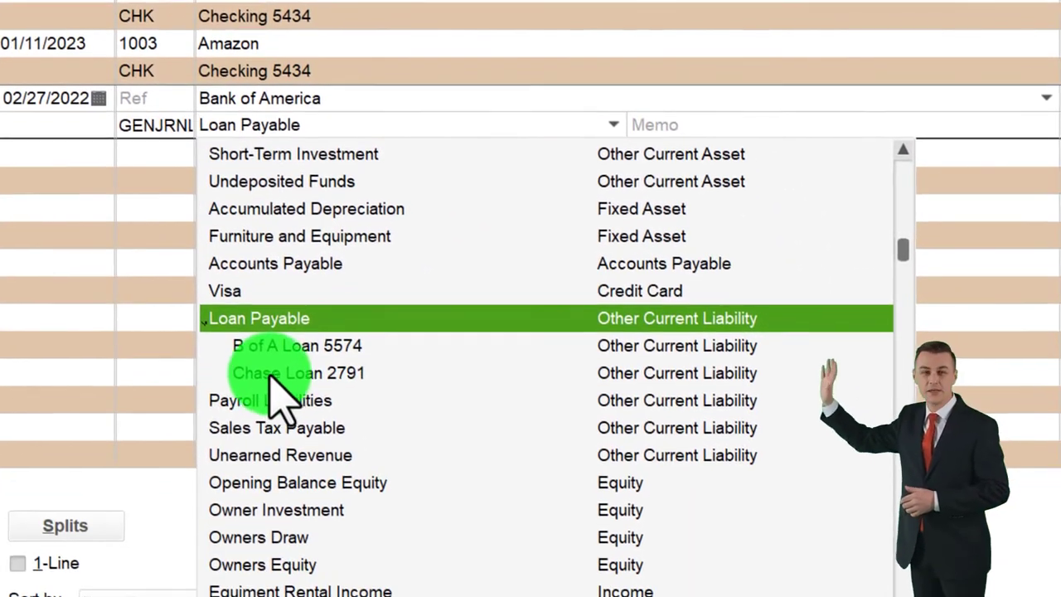
{"action": "left_click", "coordinate": [282, 345]}
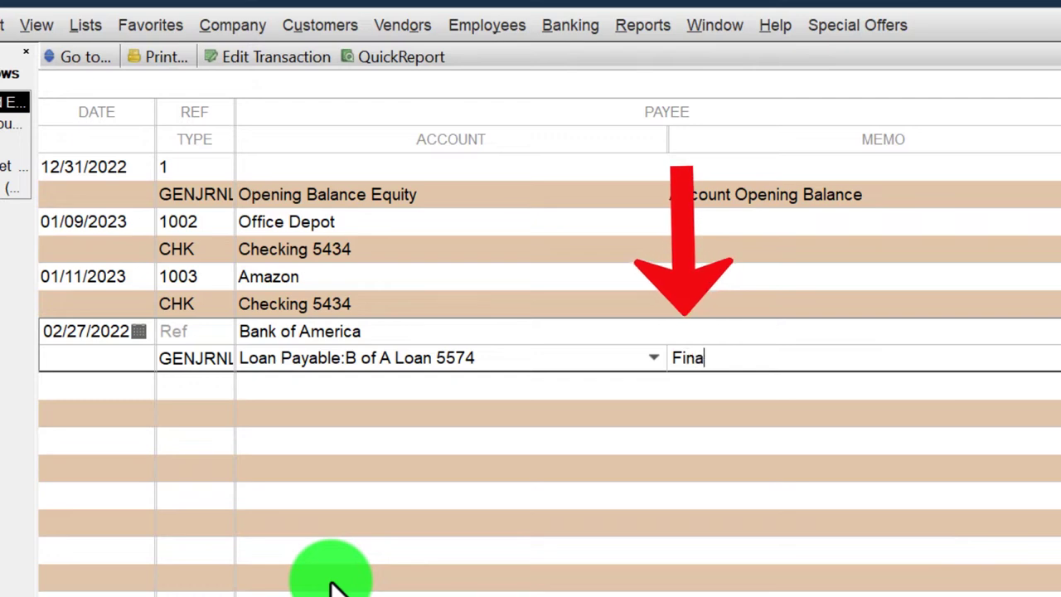
{"action": "type", "text": "tpme"}
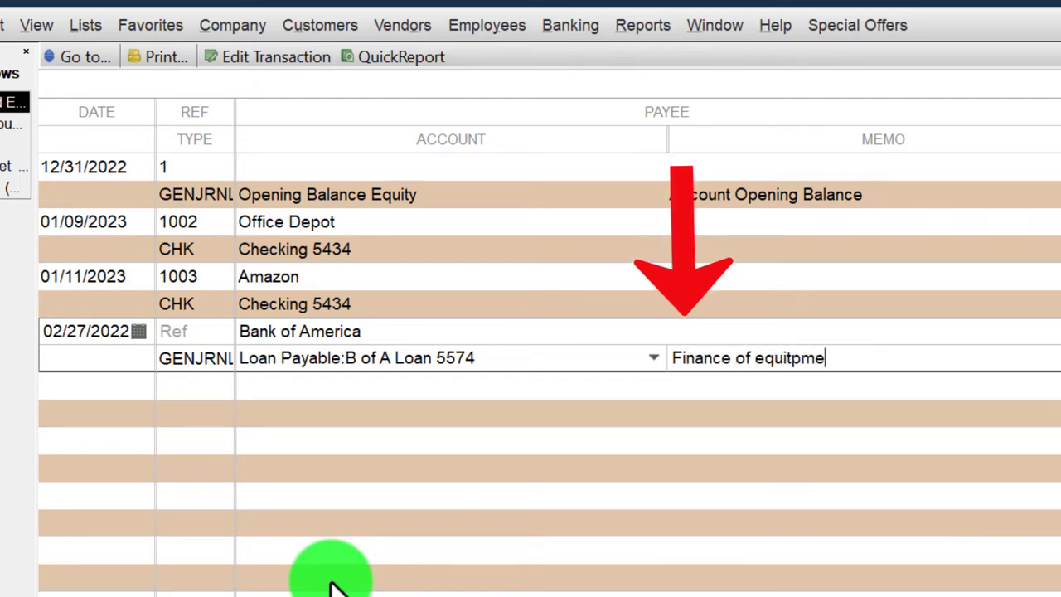
{"action": "key", "text": "BackSpace"}
{"action": "key", "text": "BackSpace"}
{"action": "key", "text": "BackSpace"}
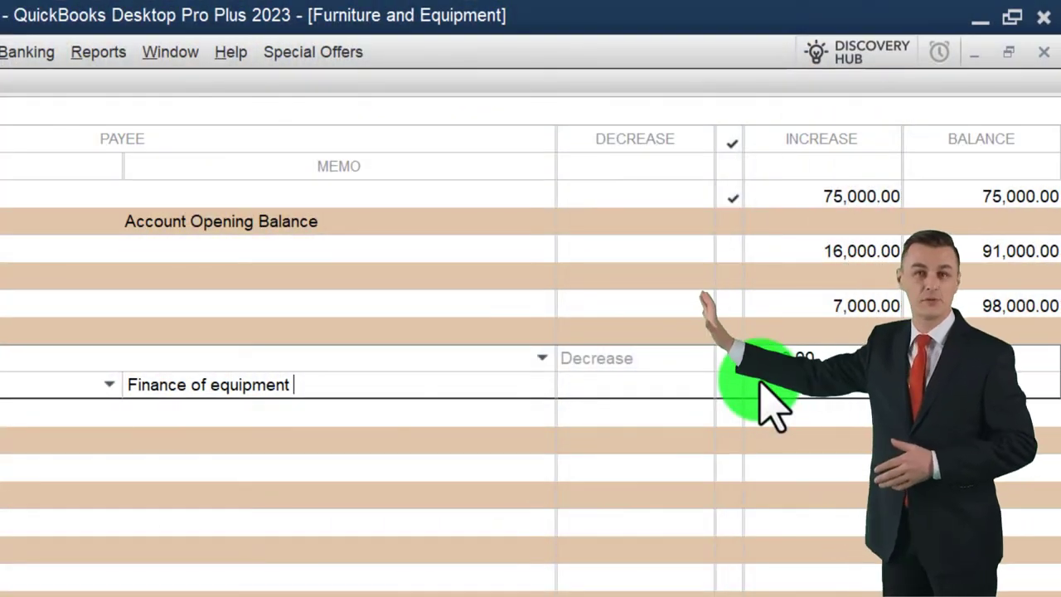
{"action": "key", "text": "Return"}
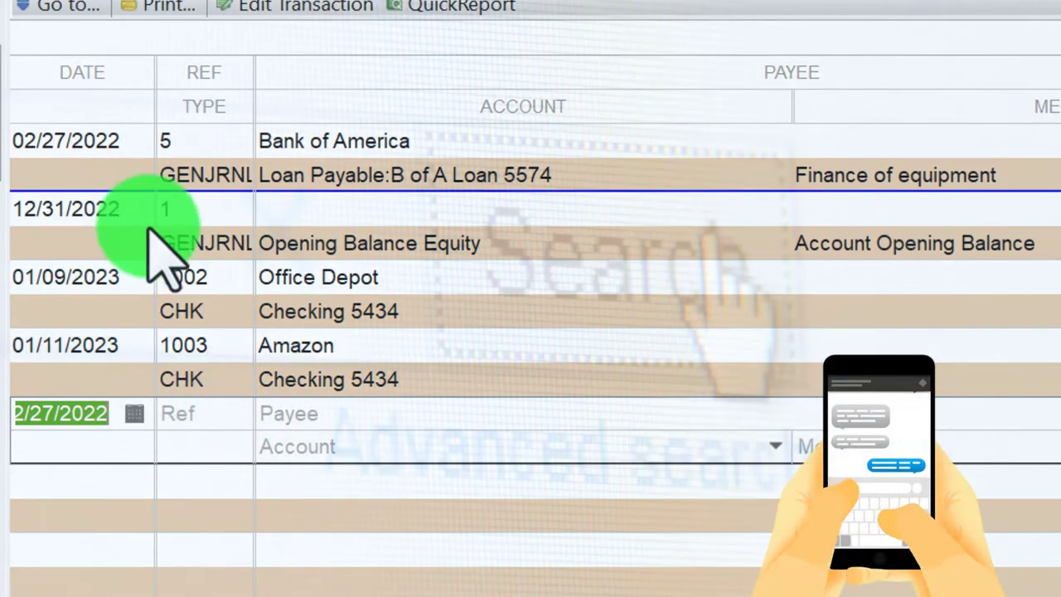
Re-date the Bank of America entry to 02/27/2023 and open it as journal entry 5.
{"action": "left_click", "coordinate": [125, 139]}
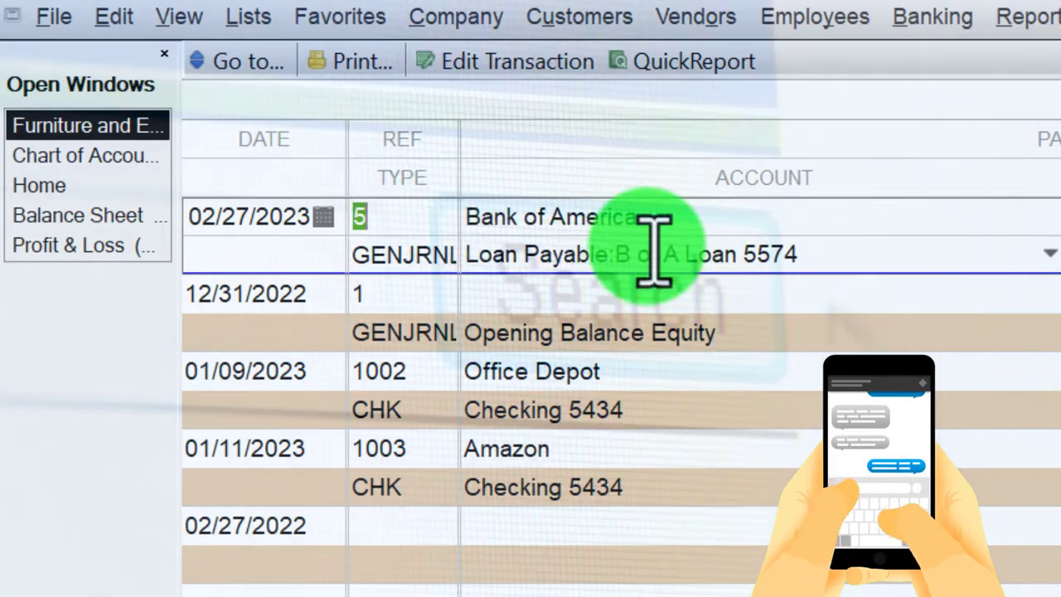
{"action": "key", "text": "Escape"}
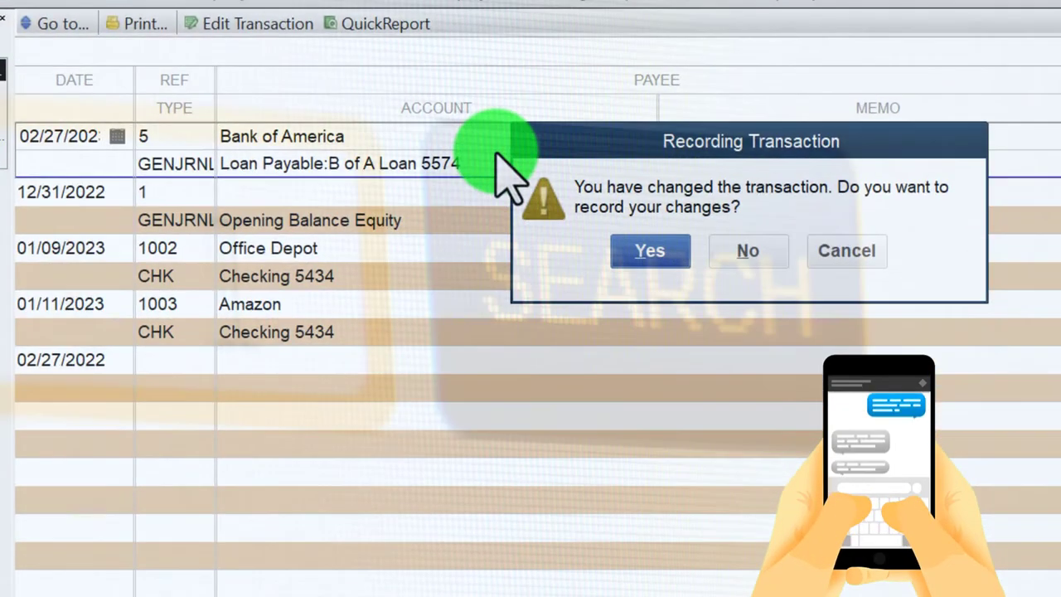
{"action": "left_click", "coordinate": [649, 250]}
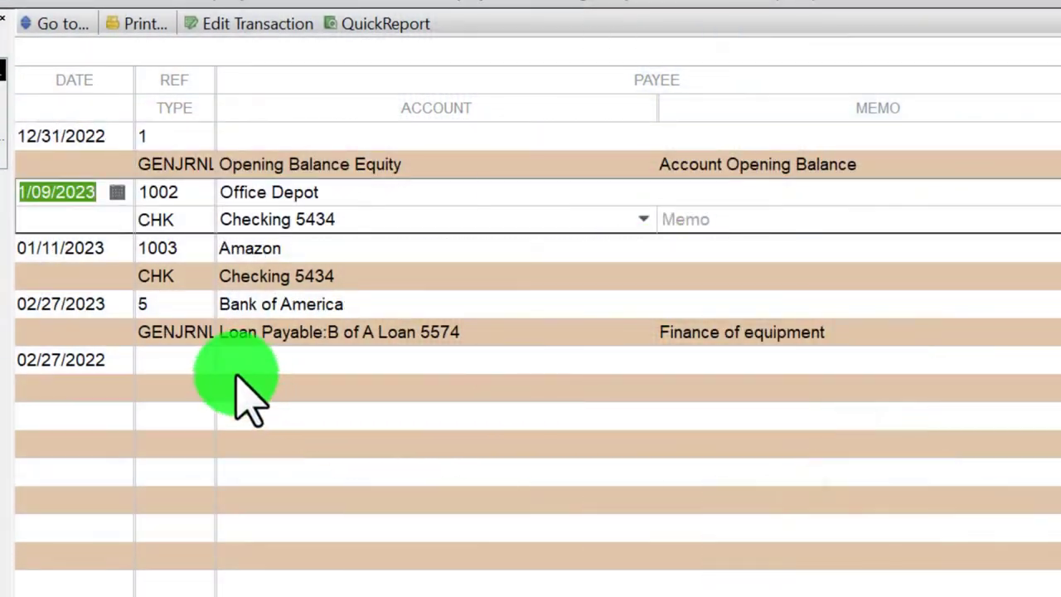
{"action": "double_click", "coordinate": [178, 333]}
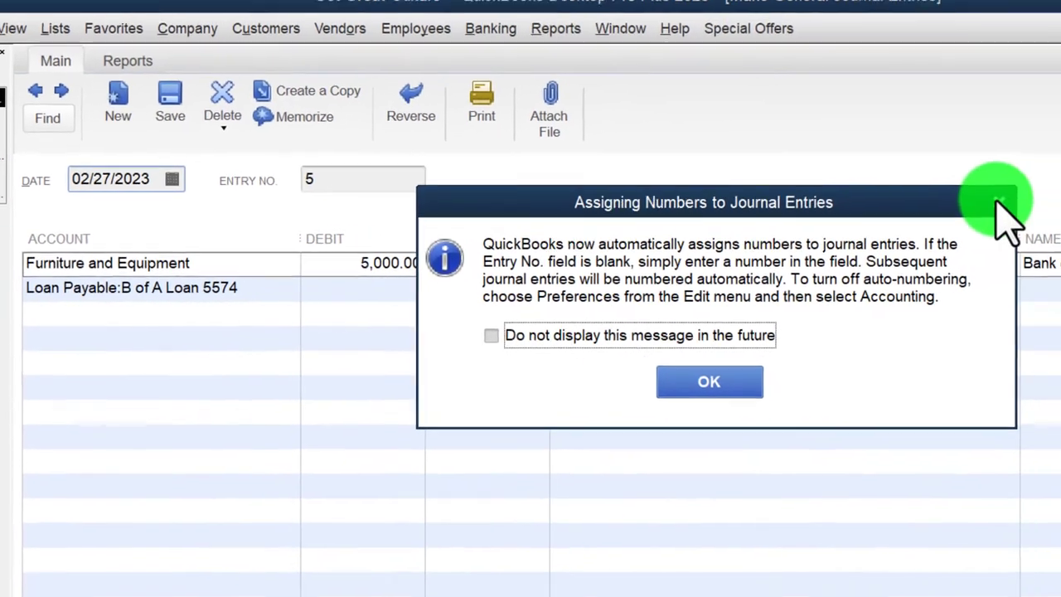
Copy the 'Finance of equipment' memo onto the loan line, save journal entry 5, and close the register.
{"action": "left_click", "coordinate": [1059, 192]}
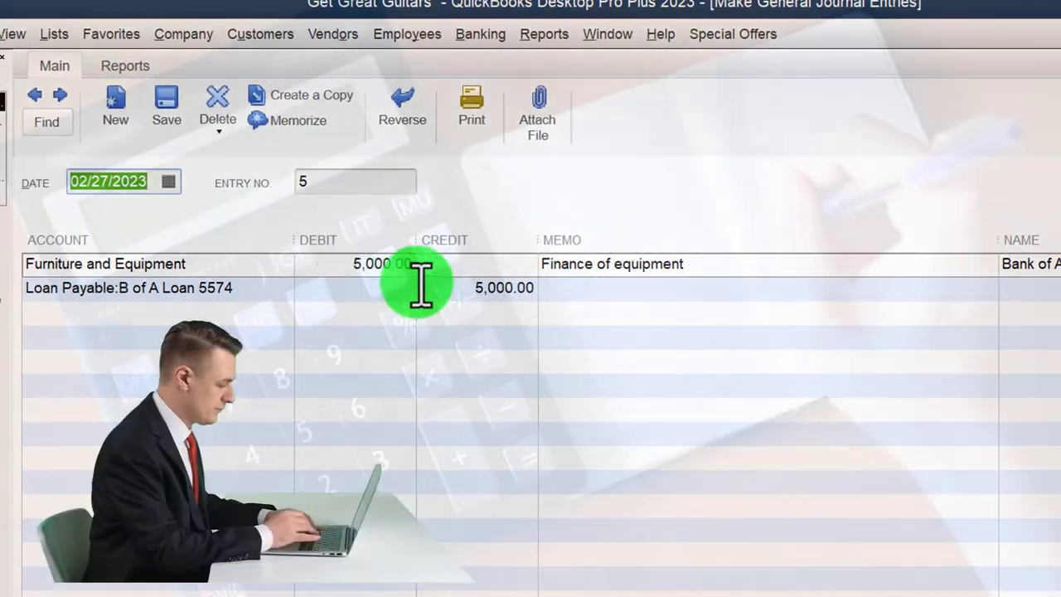
{"action": "left_click_drag", "start_coordinate": [575, 262], "coordinate": [759, 262]}
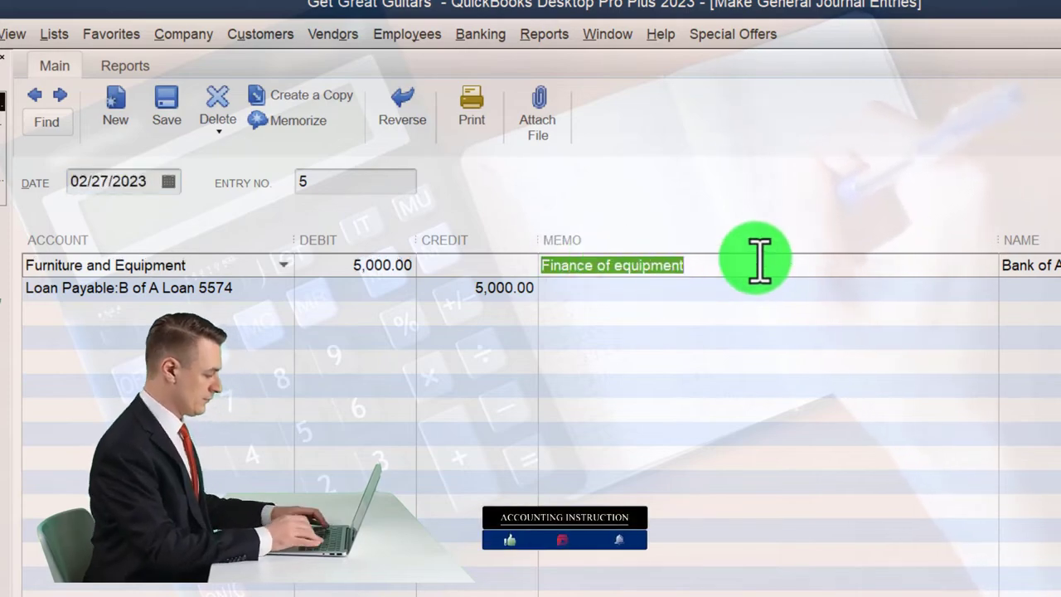
{"action": "left_click", "coordinate": [597, 289]}
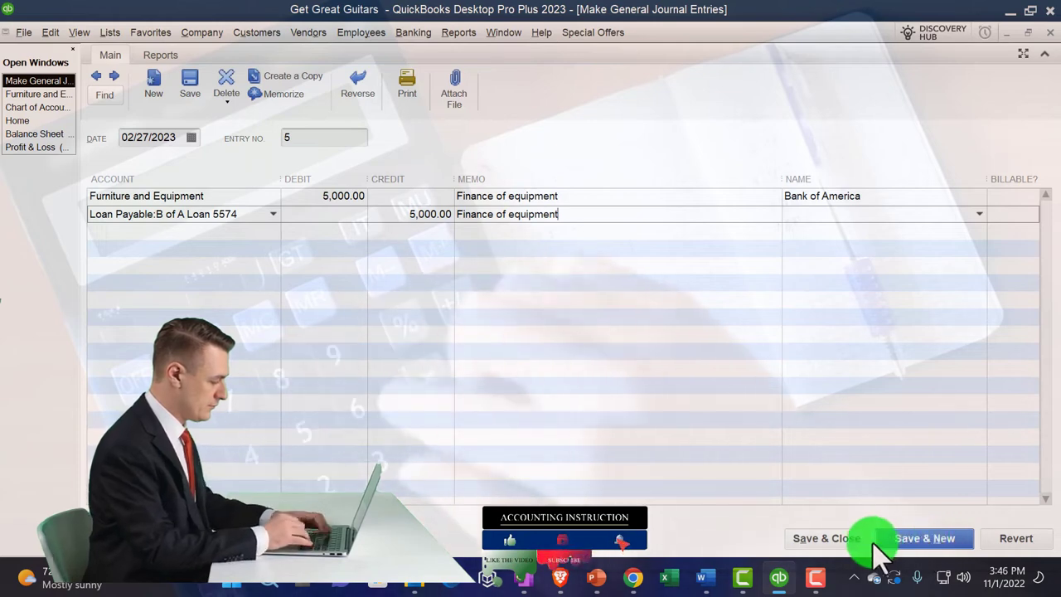
{"action": "left_click", "coordinate": [857, 548]}
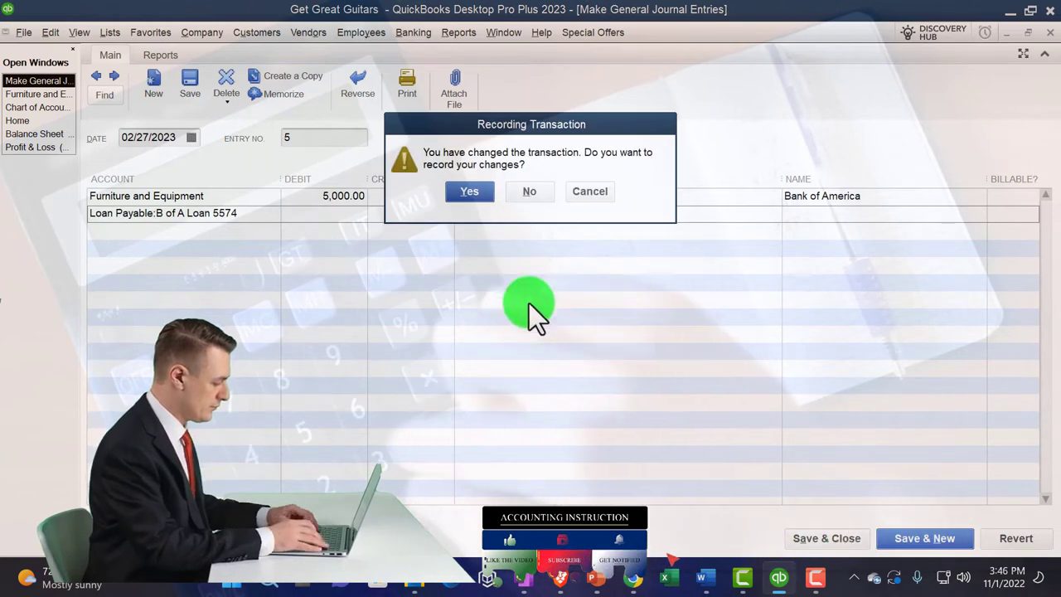
{"action": "left_click", "coordinate": [473, 193]}
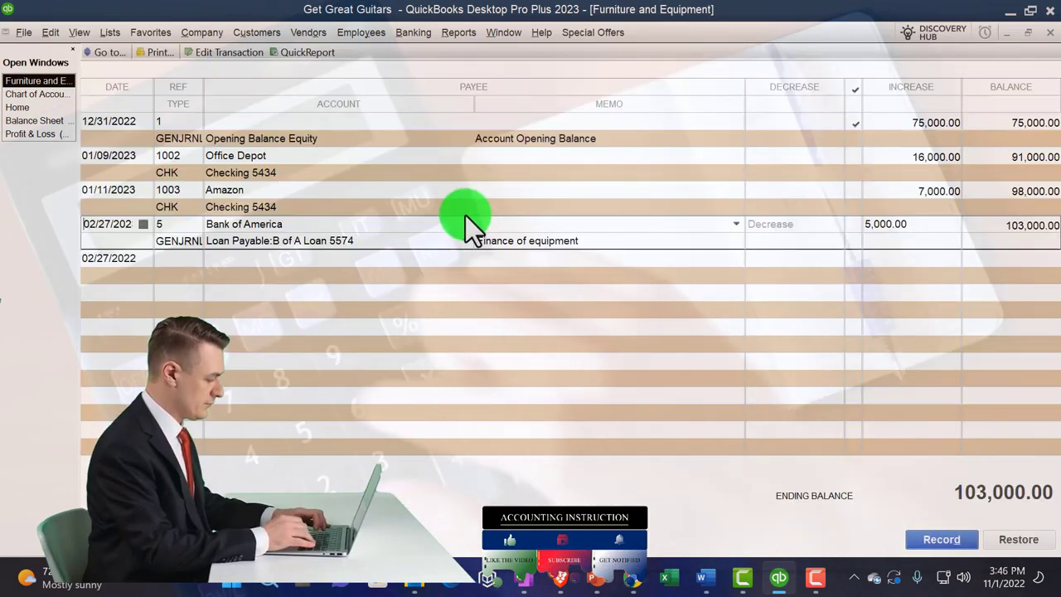
{"action": "left_click", "coordinate": [1049, 32]}
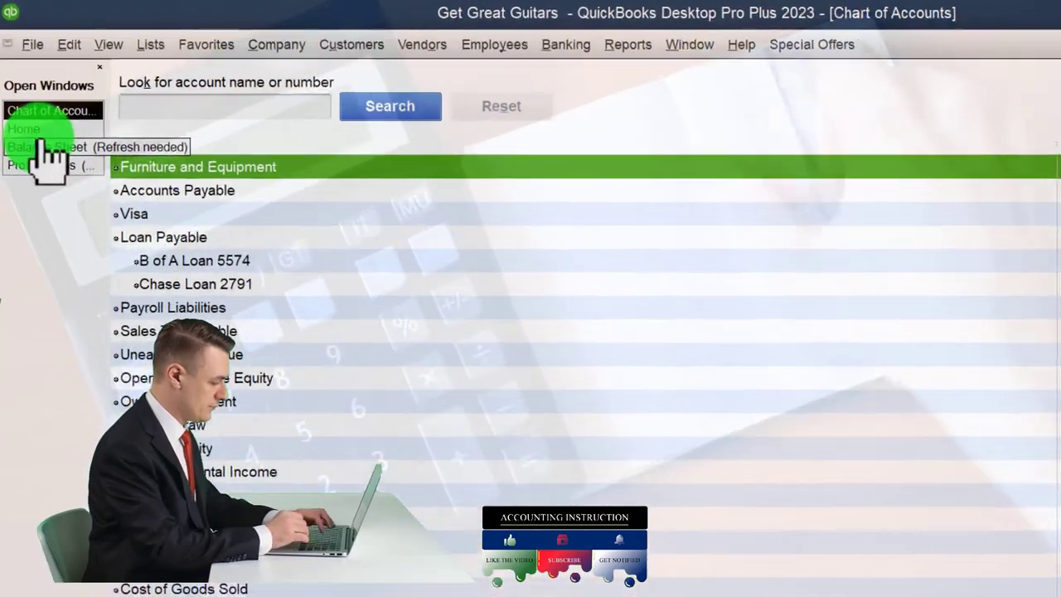
Drill down from the Balance Sheet's B of A Loan 5574 balance to its general journal entry.
{"action": "left_click", "coordinate": [37, 112]}
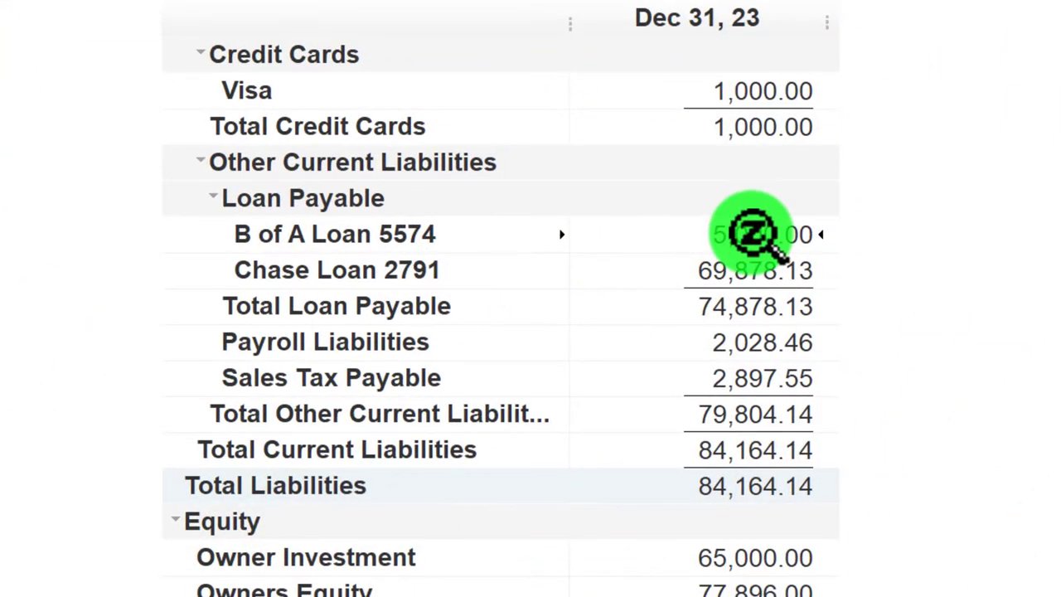
{"action": "double_click", "coordinate": [750, 234]}
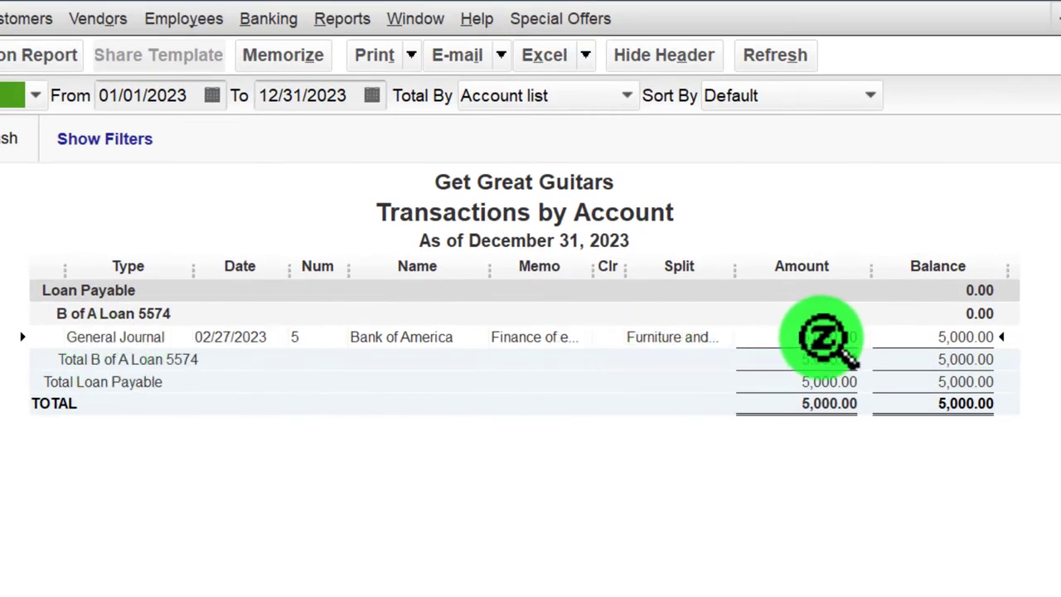
{"action": "double_click", "coordinate": [824, 336]}
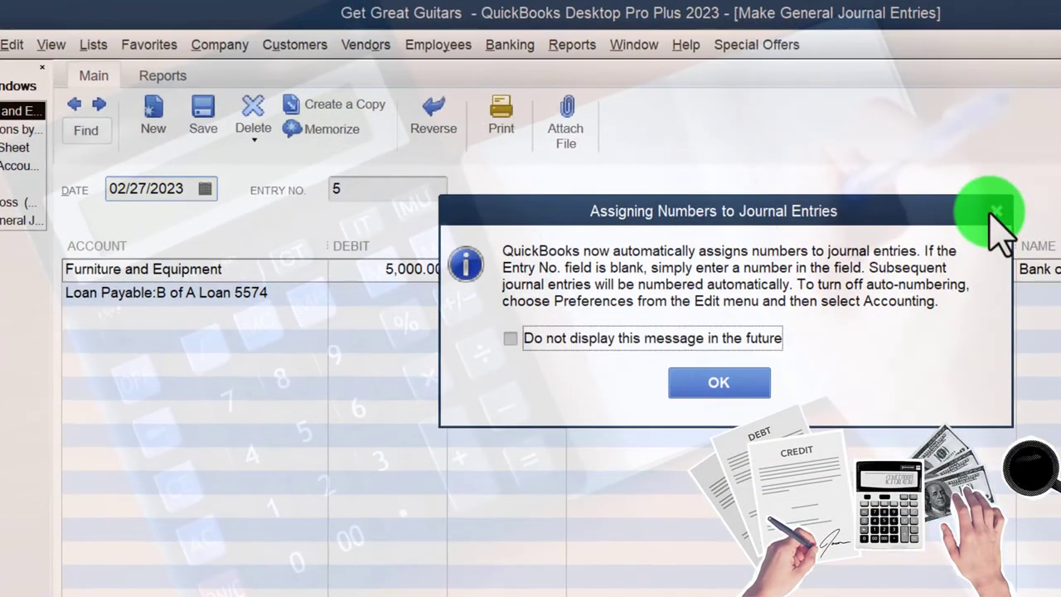
Close the journal entry, Furniture and Equipment register, and Transactions by Account windows.
{"action": "left_click", "coordinate": [991, 212]}
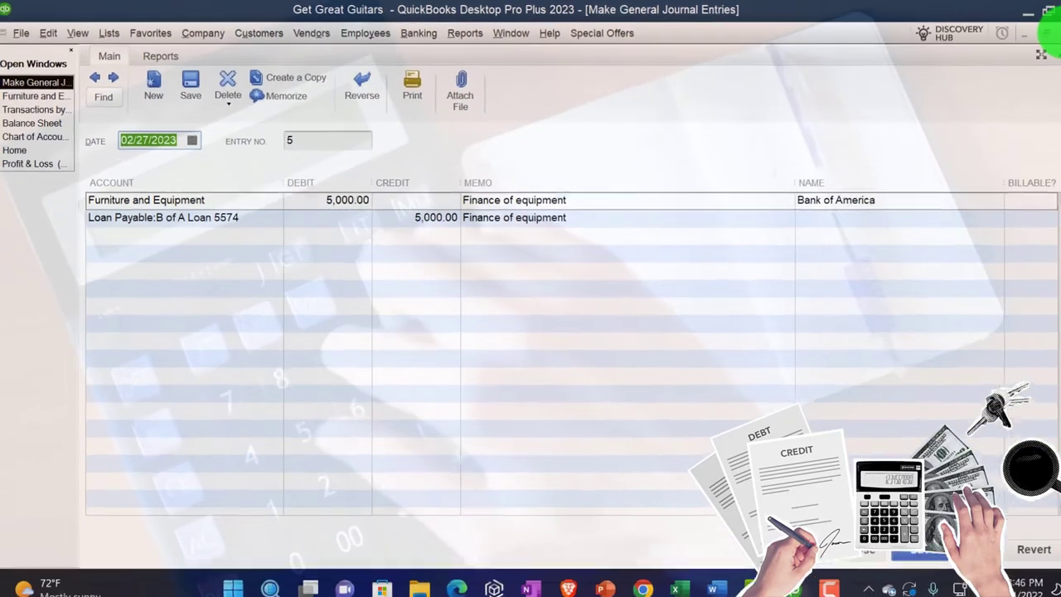
{"action": "left_click", "coordinate": [1046, 34]}
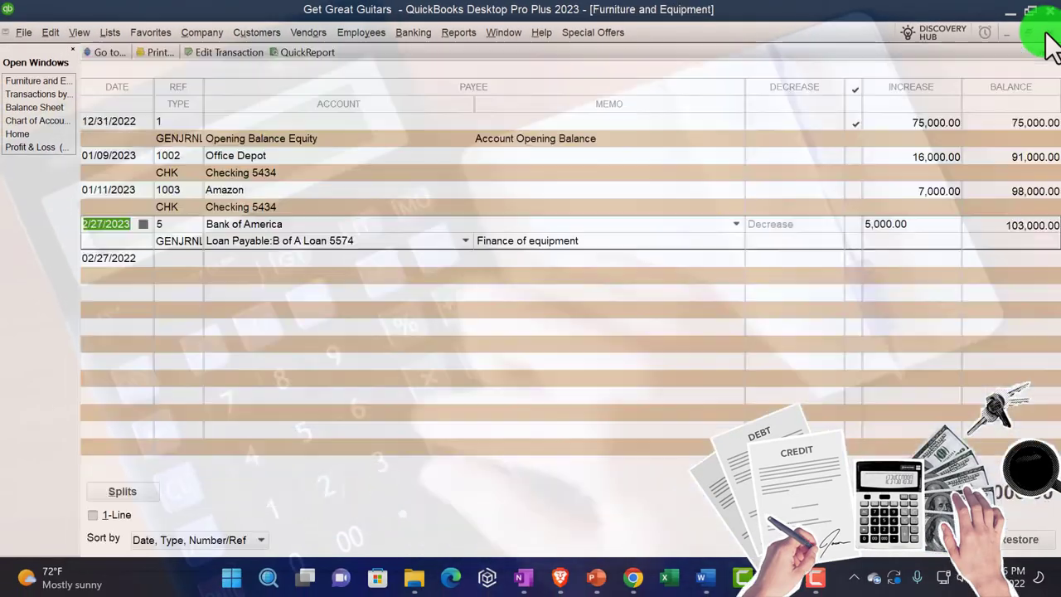
{"action": "left_click", "coordinate": [1046, 36]}
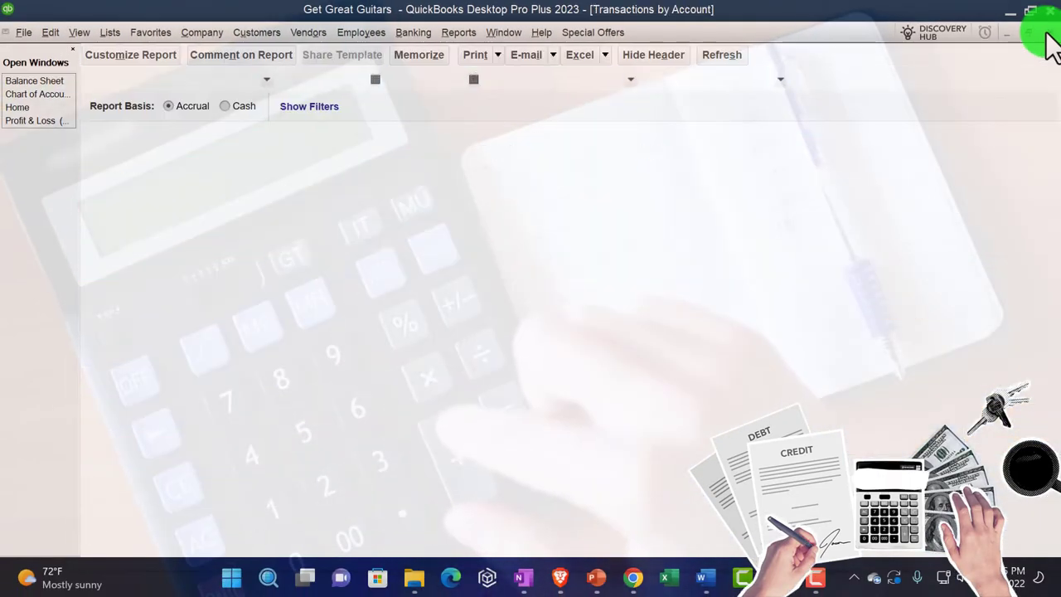
{"action": "left_click", "coordinate": [1046, 36]}
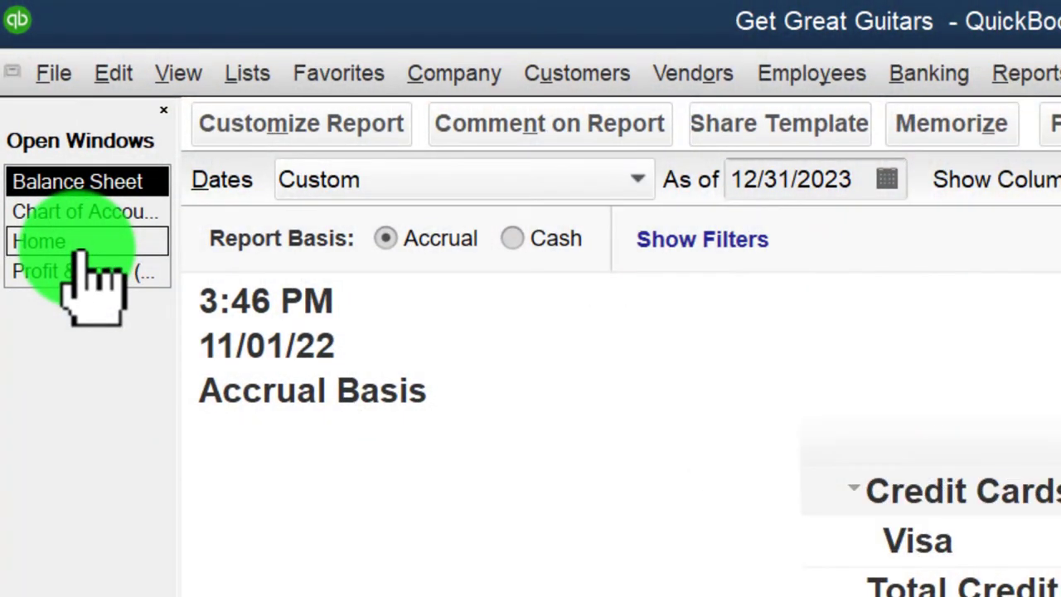
{"action": "left_click", "coordinate": [80, 242]}
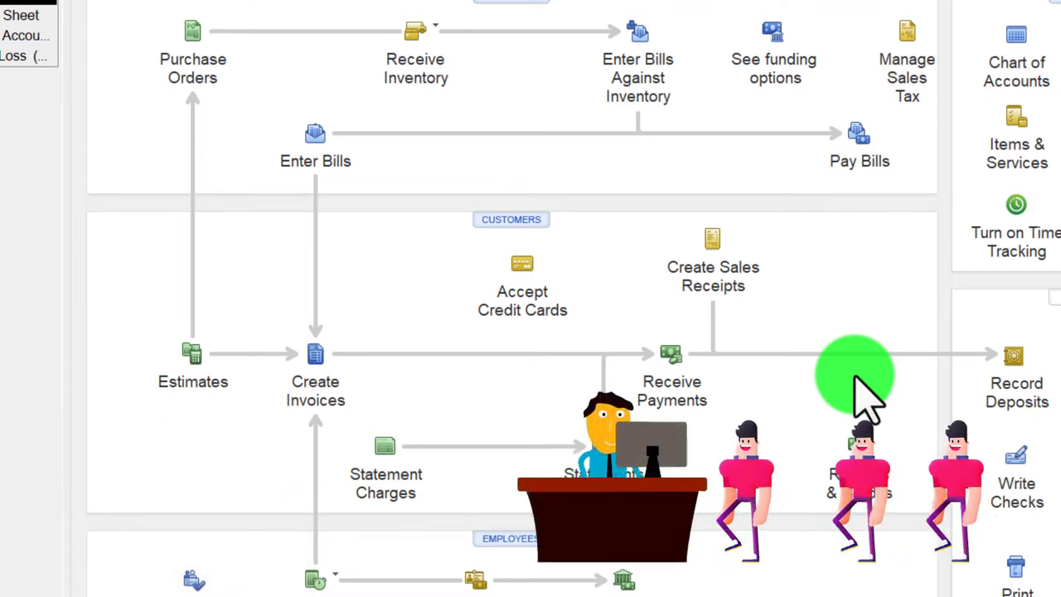
{"action": "left_click", "coordinate": [29, 16]}
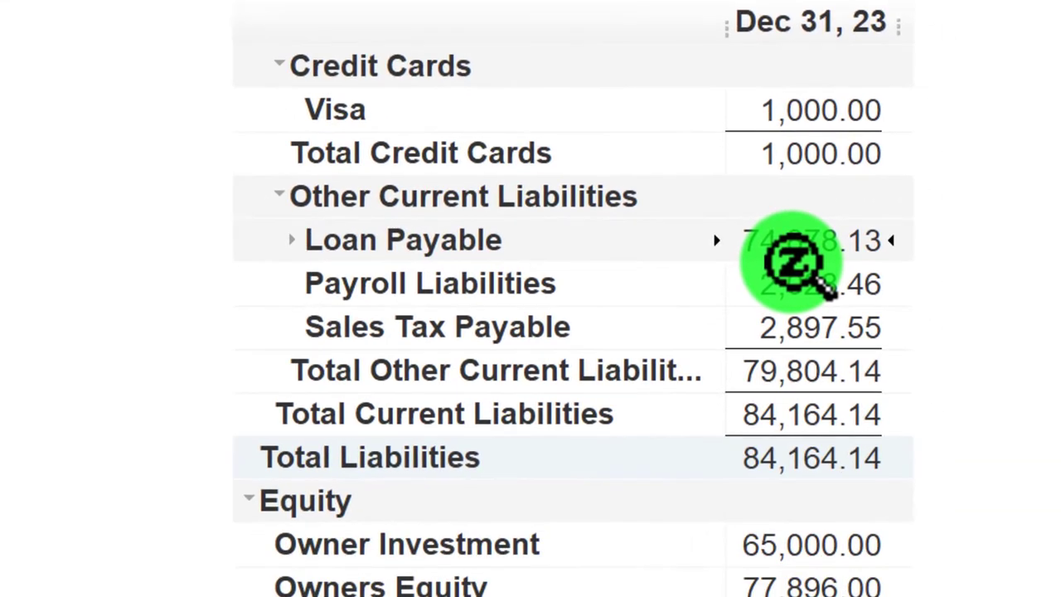
{"action": "scroll", "coordinate": [792, 261], "scroll_direction": "down", "scroll_amount": 1}
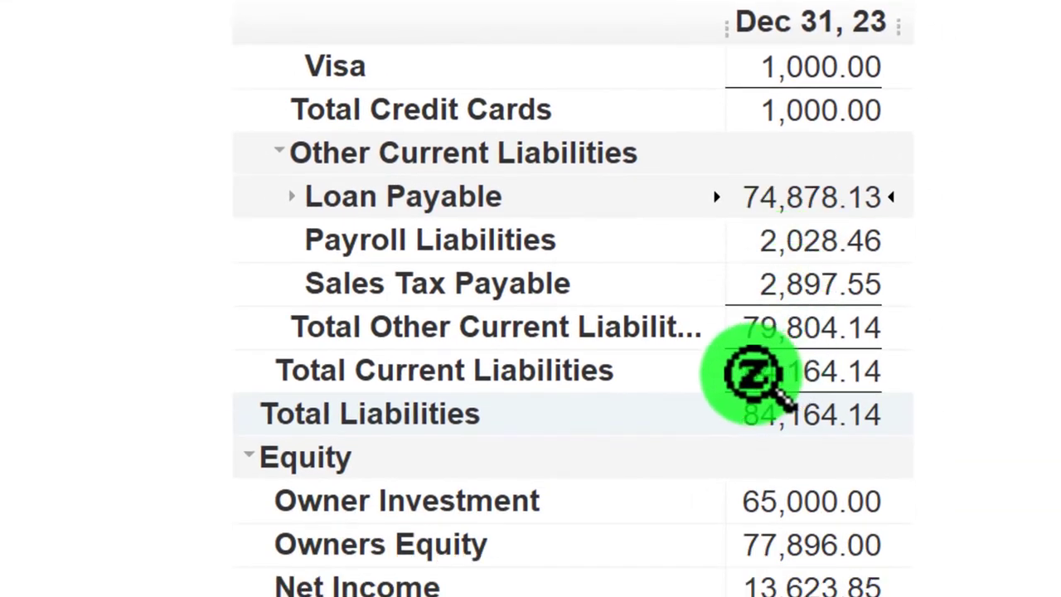
{"action": "scroll", "coordinate": [348, 331], "scroll_direction": "up", "scroll_amount": 5}
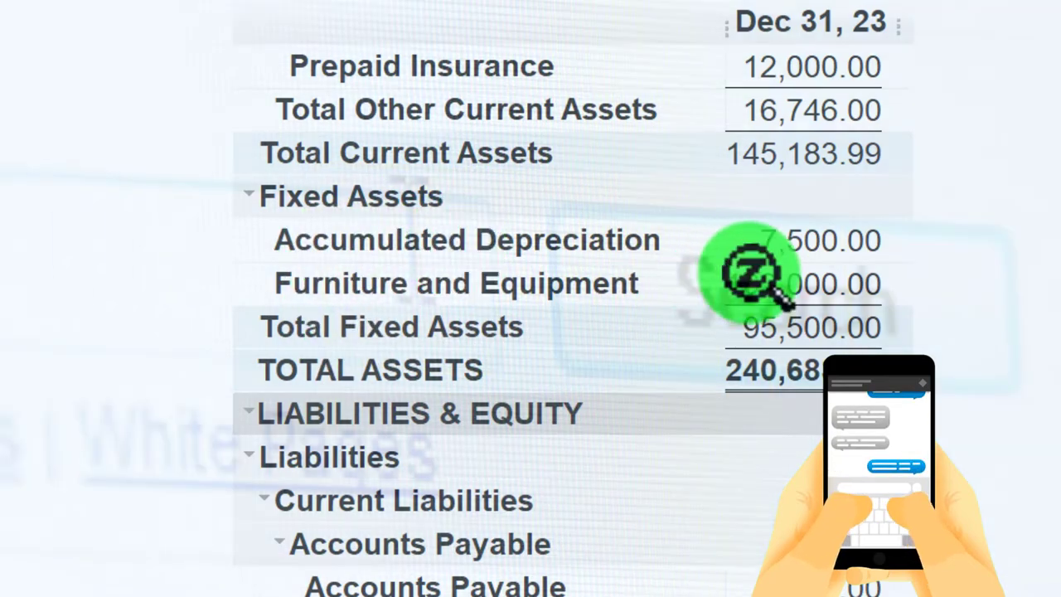
{"action": "double_click", "coordinate": [796, 282]}
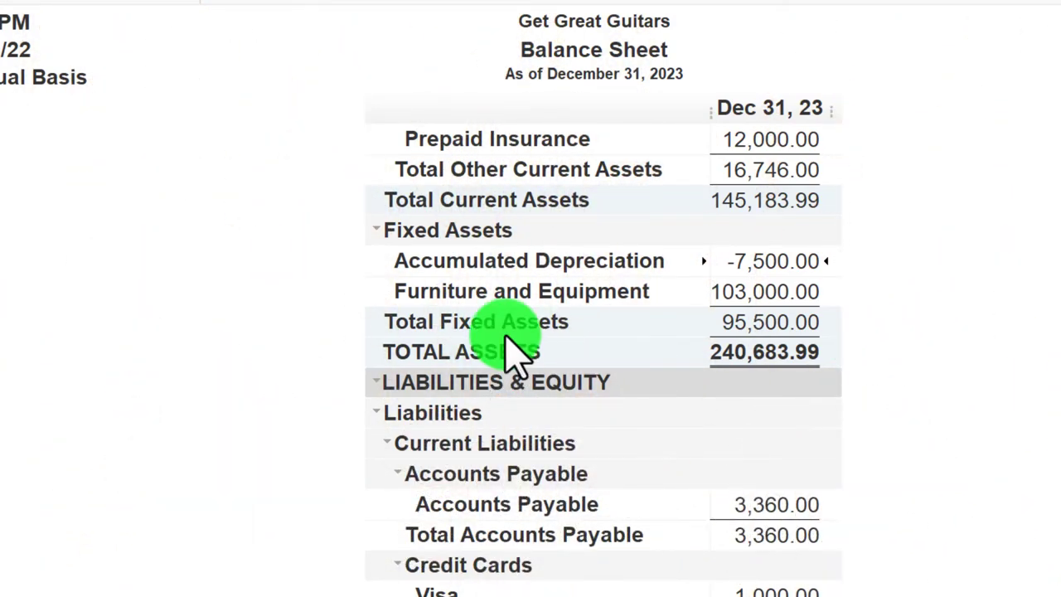
Expand Loan Payable (74,878.13) under Liabilities to reveal its two loan sub-accounts.
{"action": "scroll", "coordinate": [383, 311], "scroll_direction": "down", "scroll_amount": 1}
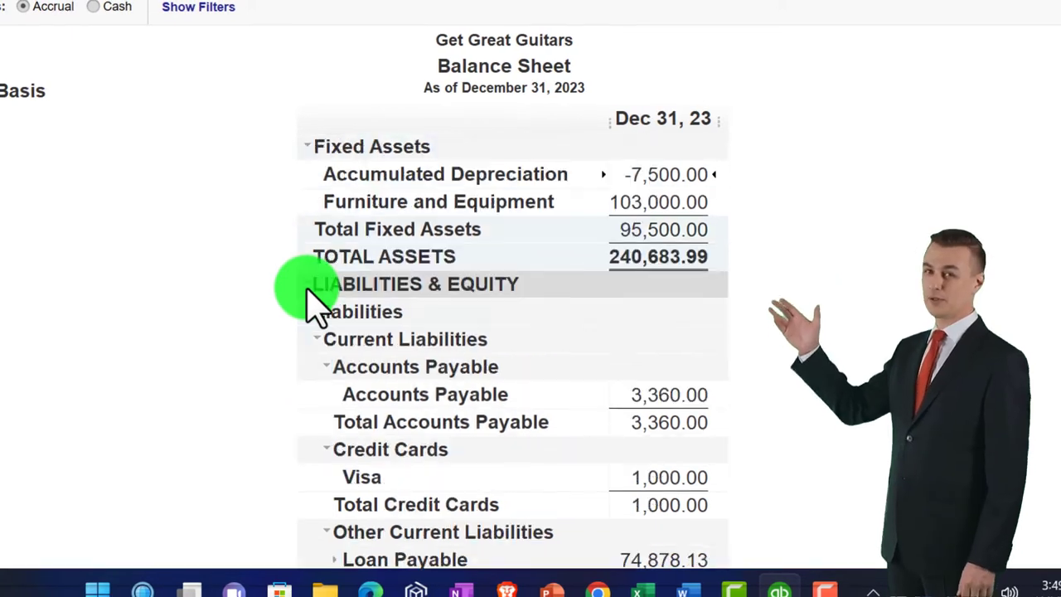
{"action": "scroll", "coordinate": [309, 290], "scroll_direction": "down", "scroll_amount": 2}
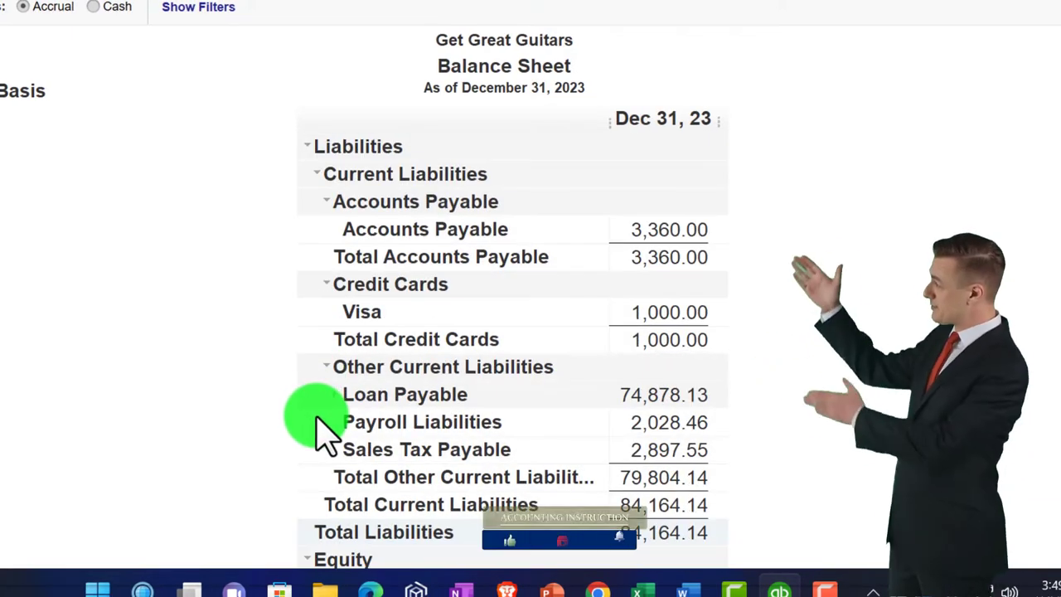
{"action": "left_click", "coordinate": [336, 394]}
{"action": "scroll", "coordinate": [254, 398], "scroll_direction": "up", "scroll_amount": 4}
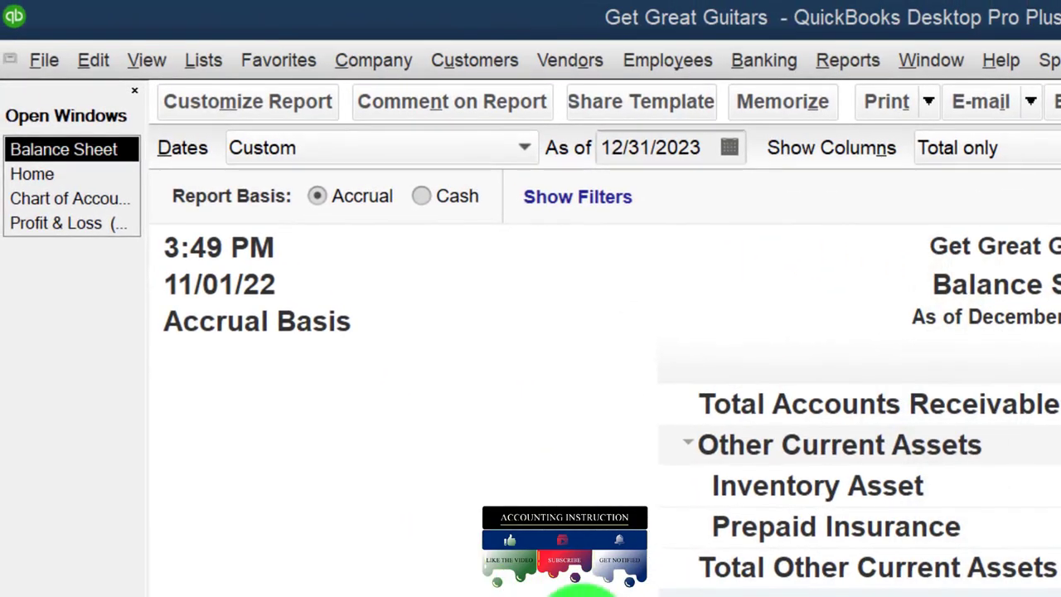
Bring the January–December 2023 Profit & Loss report (Gross Profit 23,157.00) to the front.
{"action": "left_click", "coordinate": [54, 224]}
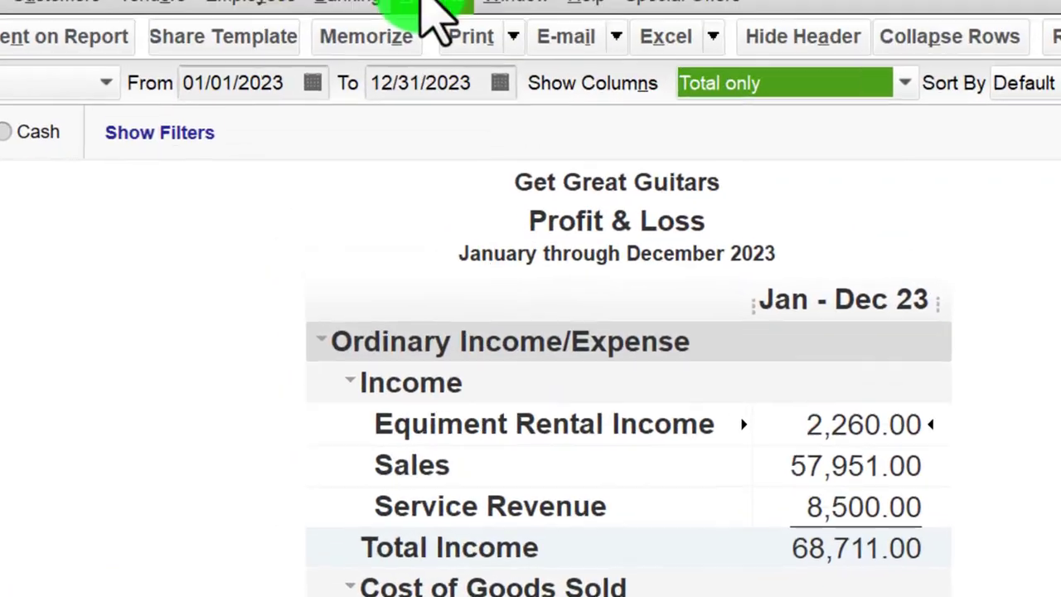
{"action": "left_click", "coordinate": [464, 8]}
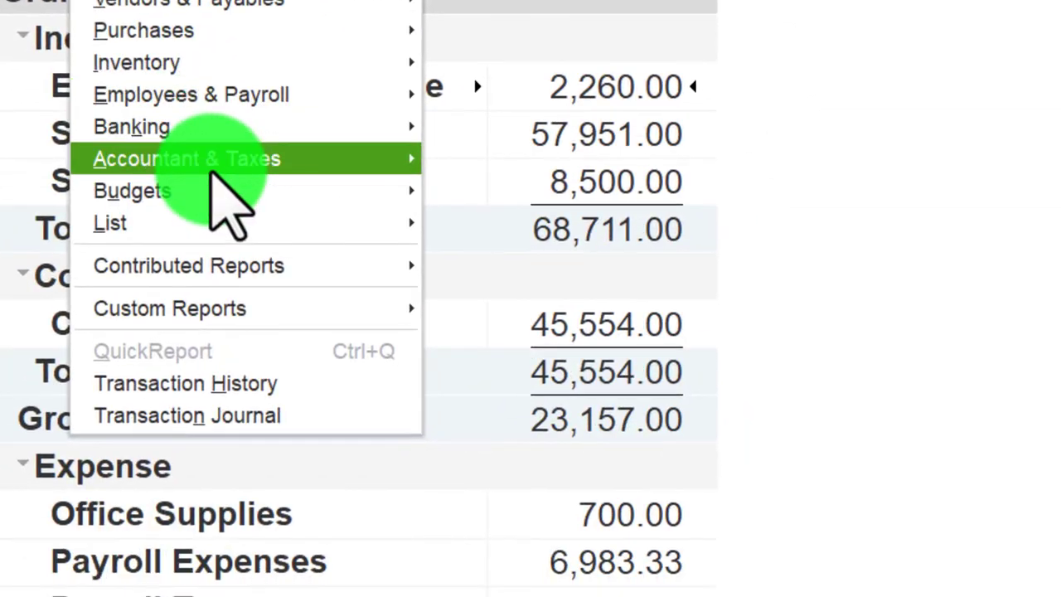
Run the Trial Balance report for 01/01/2023 through 12/31/2023.
{"action": "mouse_move", "coordinate": [249, 212]}
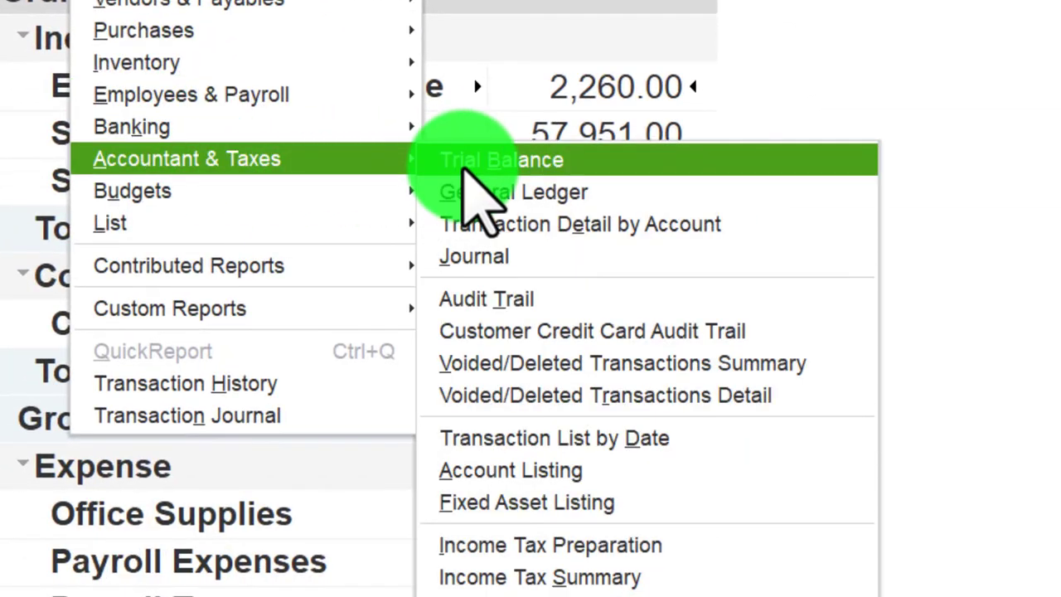
{"action": "left_click", "coordinate": [501, 216]}
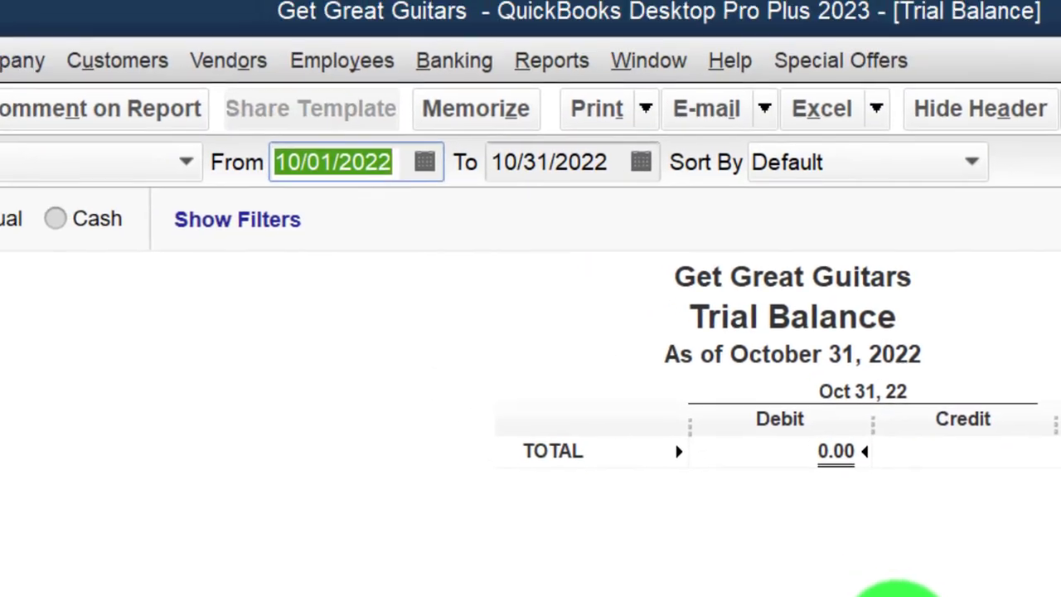
{"action": "type", "text": "01"}
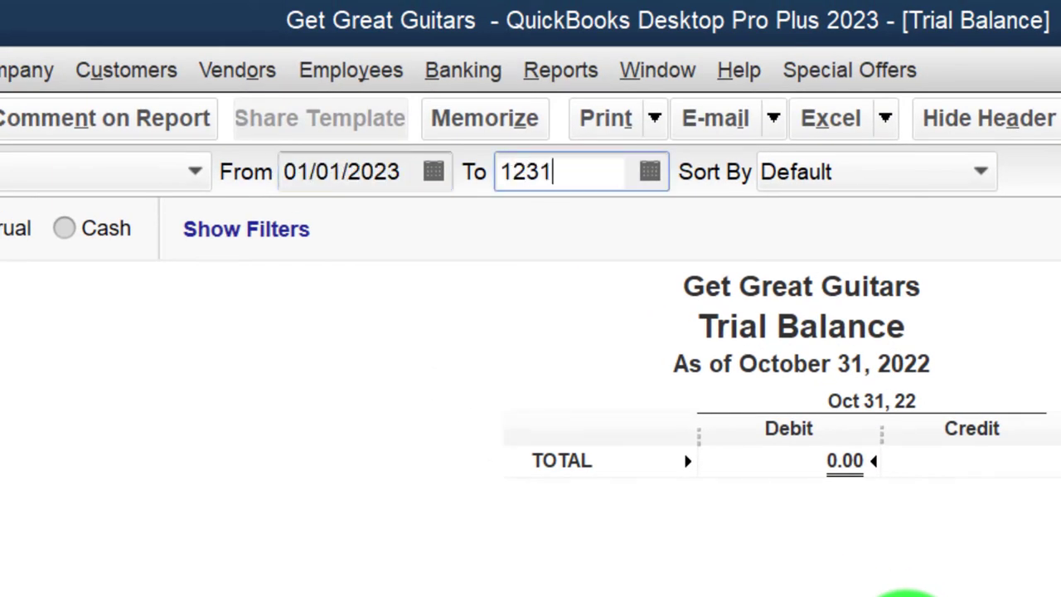
{"action": "key", "text": "Tab"}
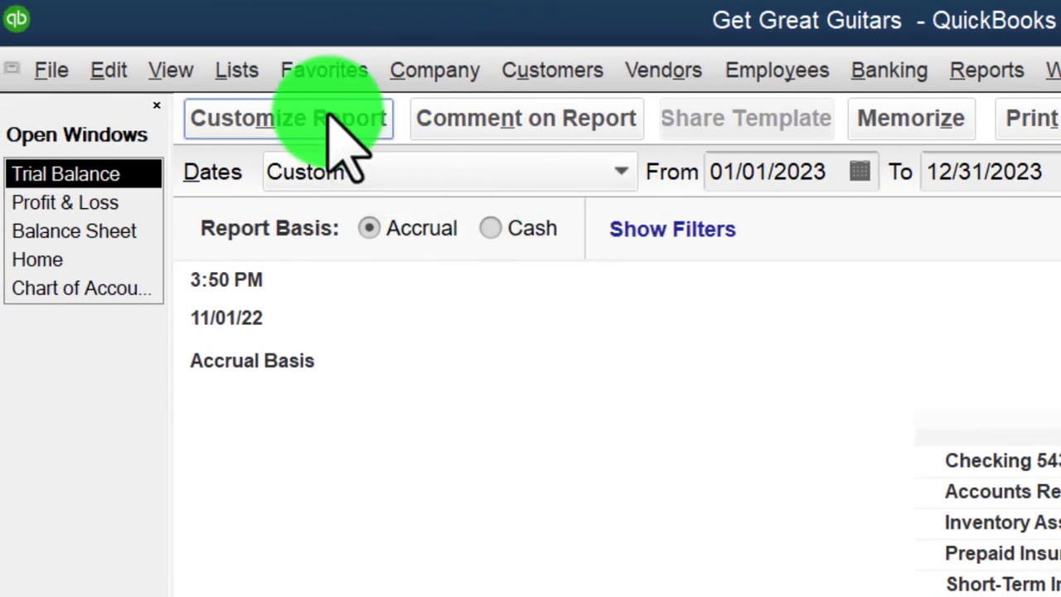
Change the Column Labels font, apply it to related labels, and confirm 303,521.14 debit and credit totals.
{"action": "left_click", "coordinate": [340, 124]}
{"action": "left_click", "coordinate": [1060, 93]}
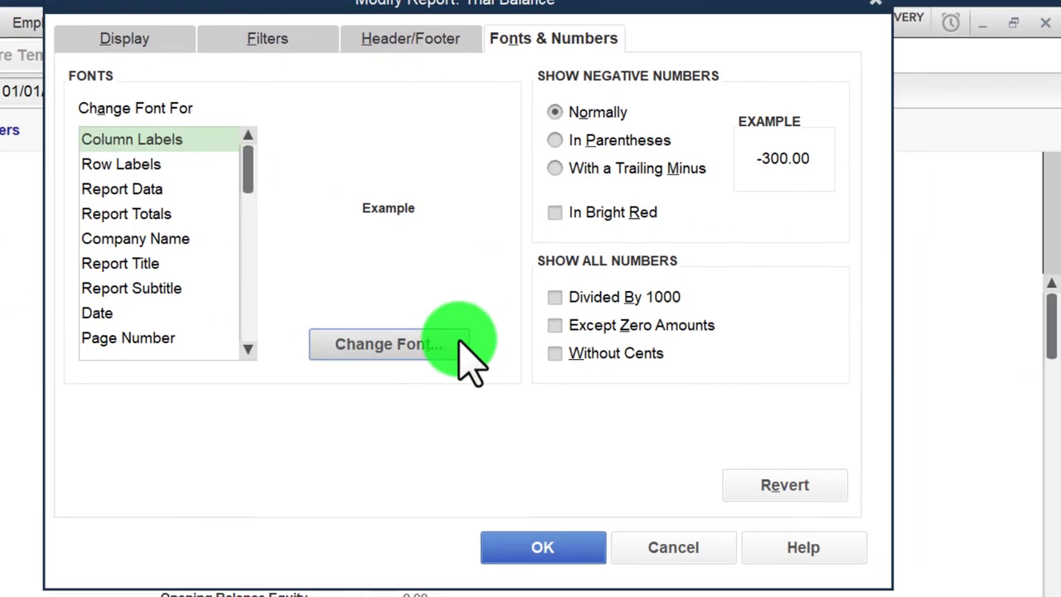
{"action": "left_click", "coordinate": [389, 343]}
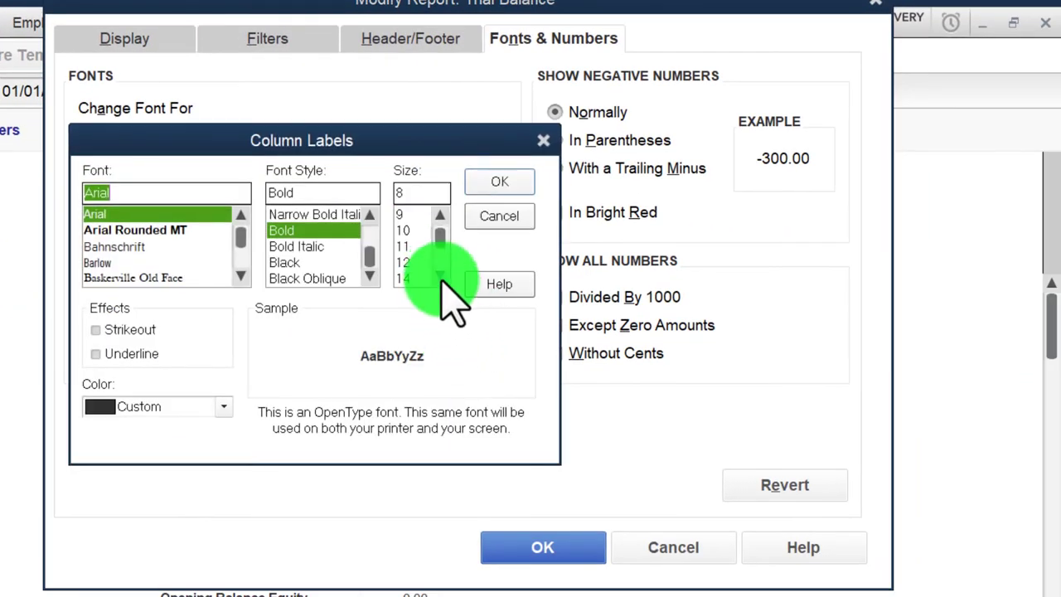
{"action": "left_click", "coordinate": [470, 186]}
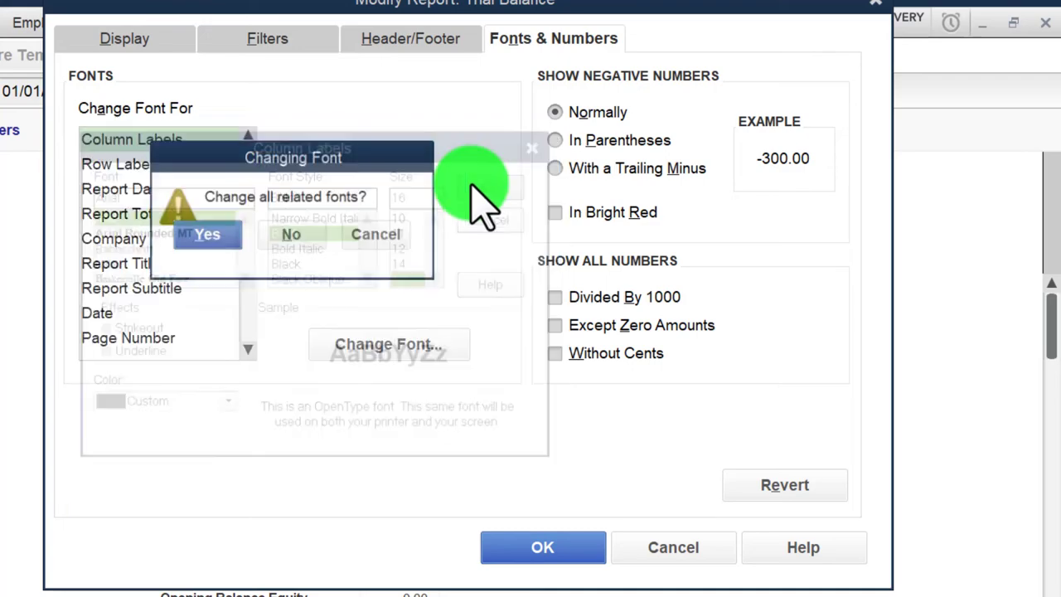
{"action": "left_click", "coordinate": [180, 234]}
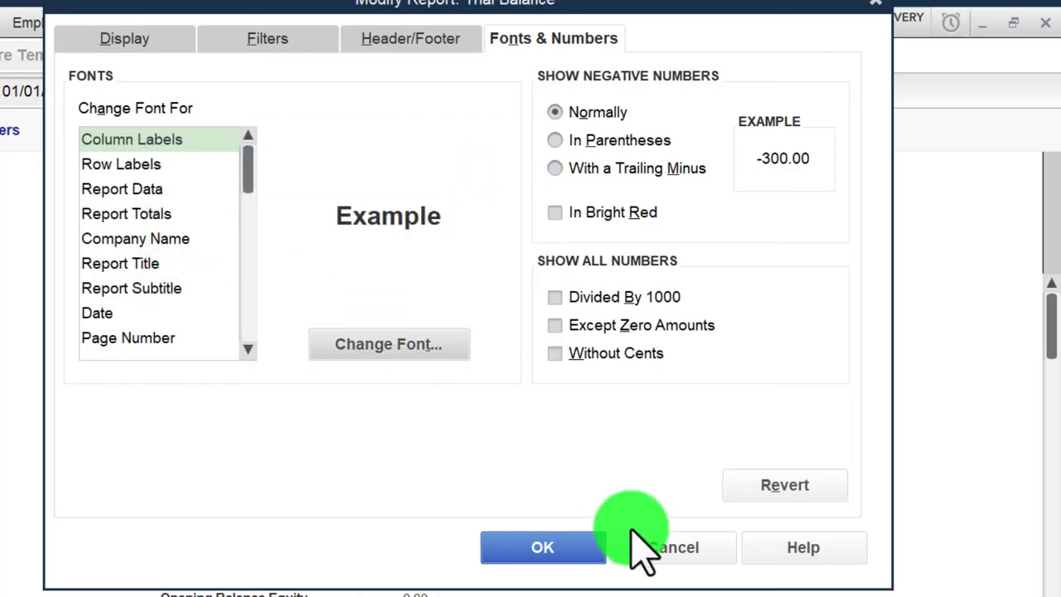
{"action": "left_click", "coordinate": [580, 555]}
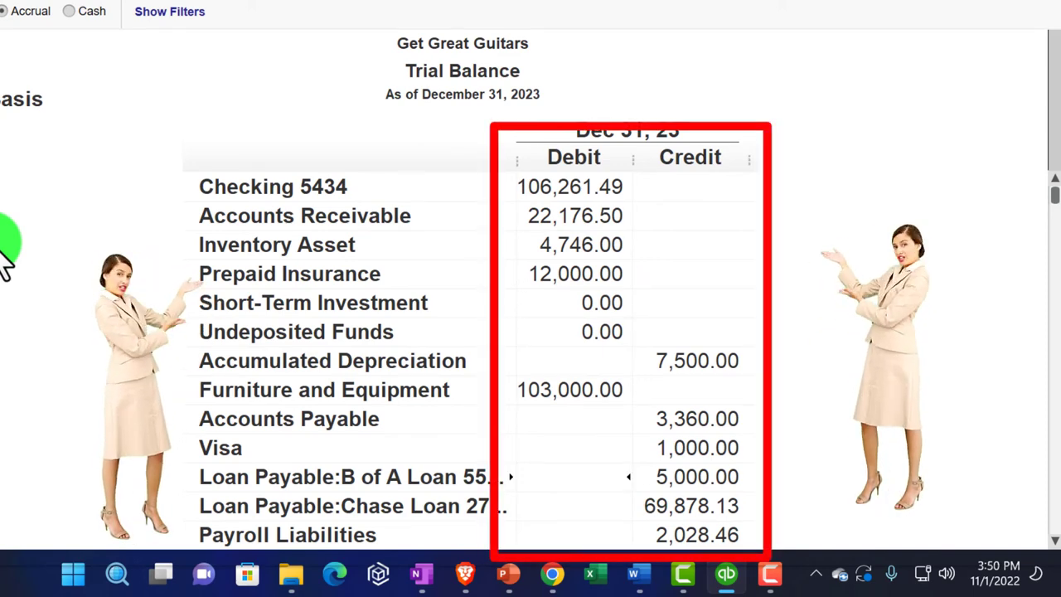
{"action": "scroll", "coordinate": [6, 263], "scroll_direction": "down", "scroll_amount": 3}
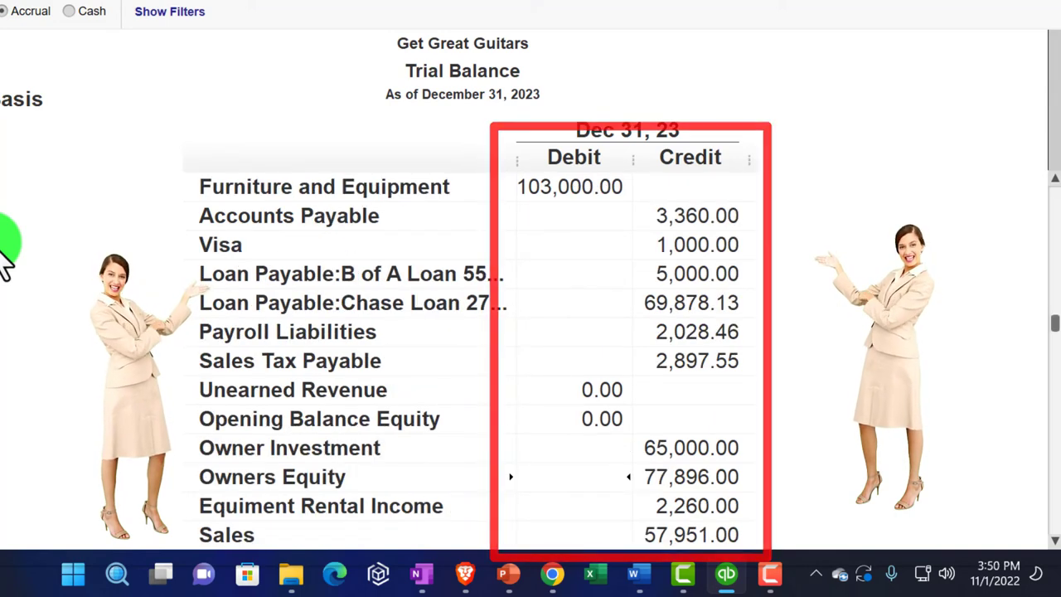
{"action": "scroll", "coordinate": [6, 263], "scroll_direction": "down", "scroll_amount": 3}
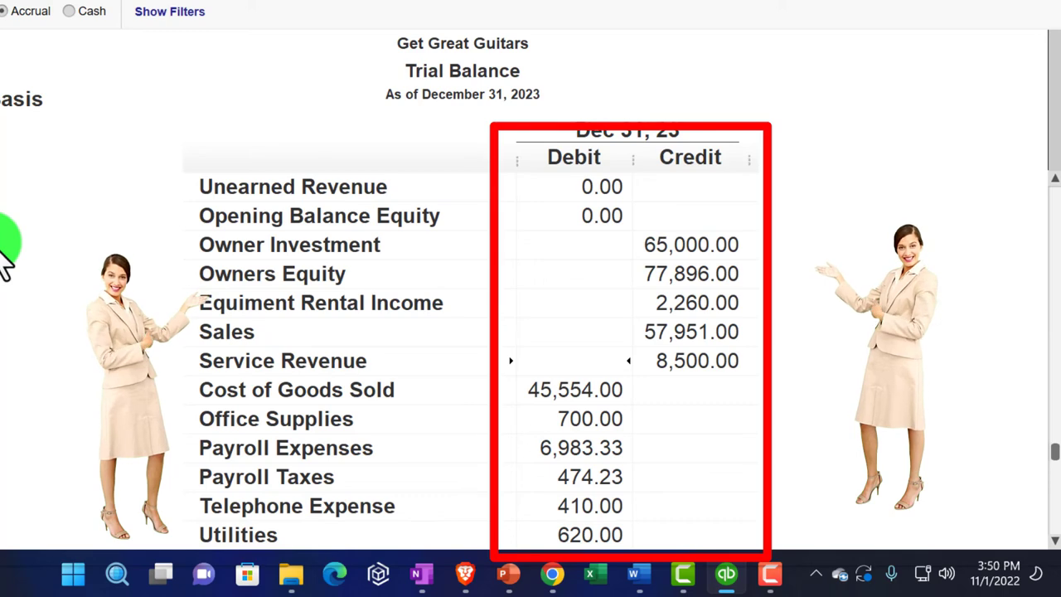
{"action": "scroll", "coordinate": [4, 264], "scroll_direction": "down", "scroll_amount": 2}
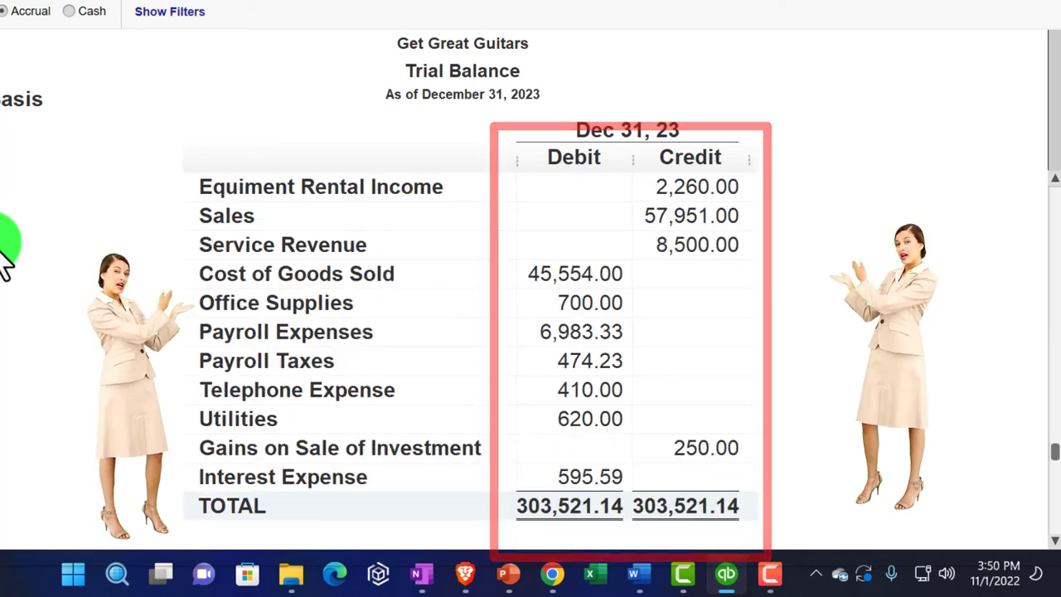